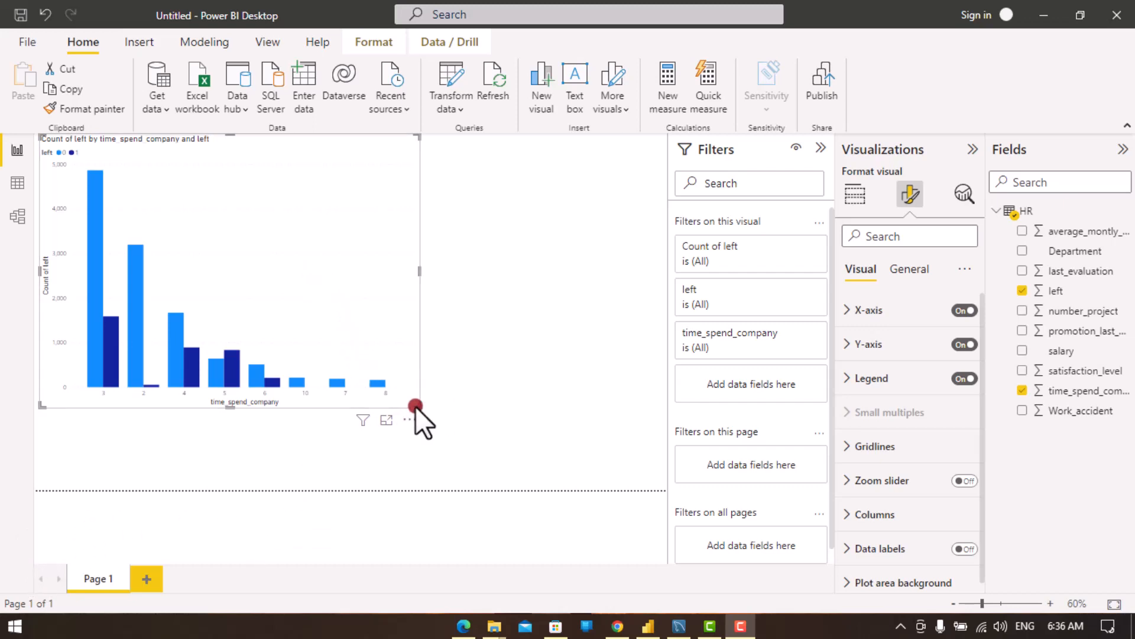
# Step: Shrink the clustered column chart to roughly a quarter of the page width and move it slightly right along the page's upper edge
pyautogui.moveTo(419, 406); pyautogui.dragTo(242, 315)
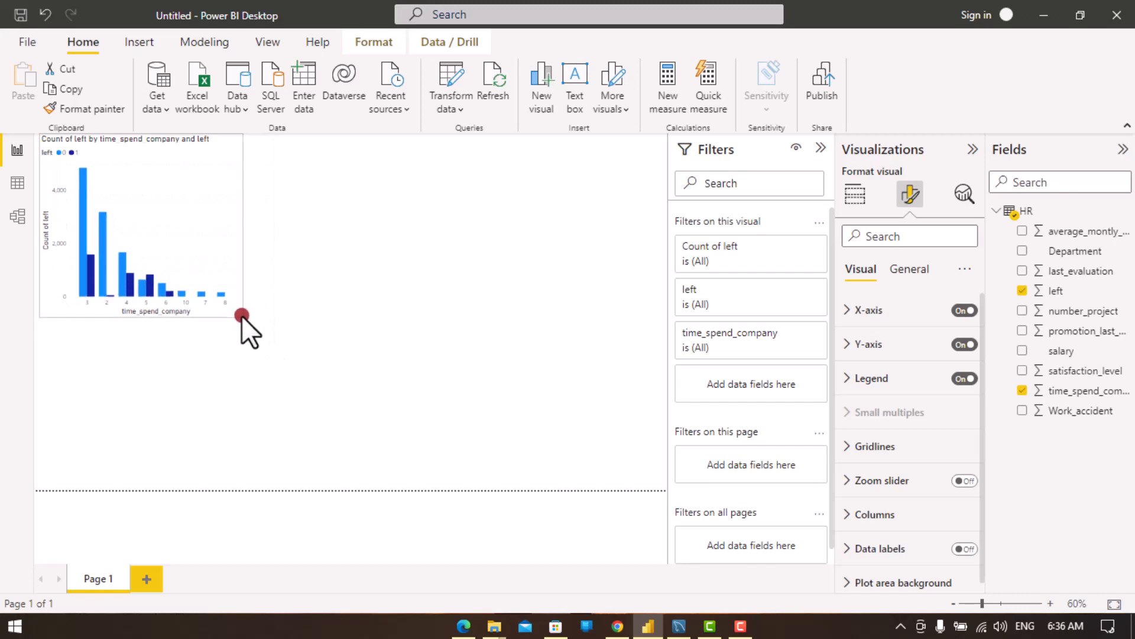
pyautogui.moveTo(203, 194); pyautogui.dragTo(302, 197)
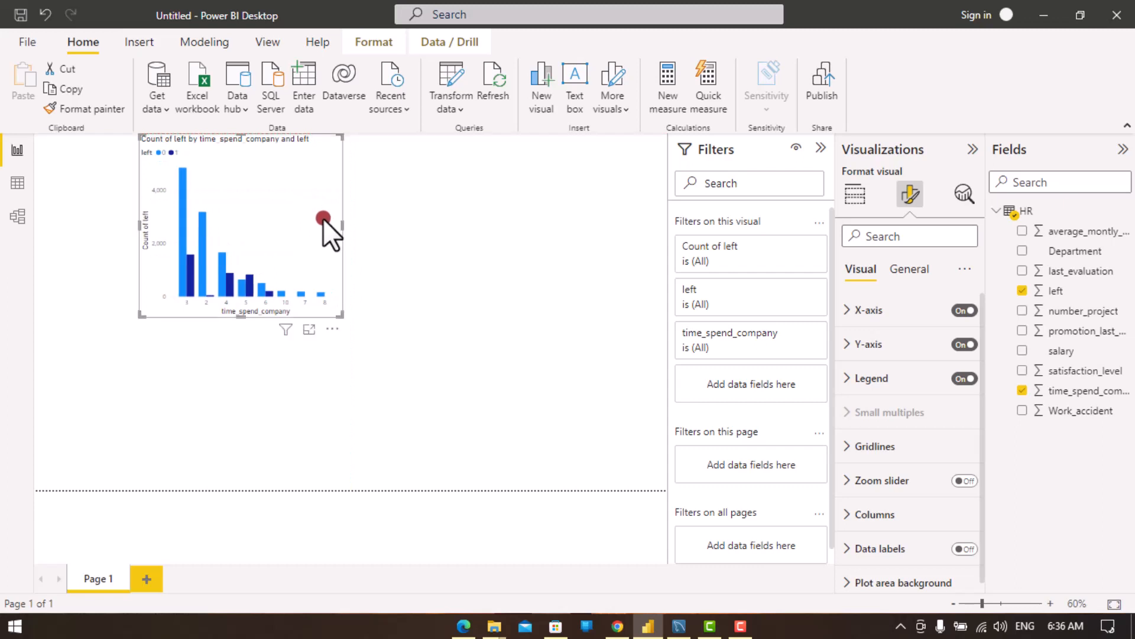
pyautogui.moveTo(340, 316); pyautogui.dragTo(312, 286)
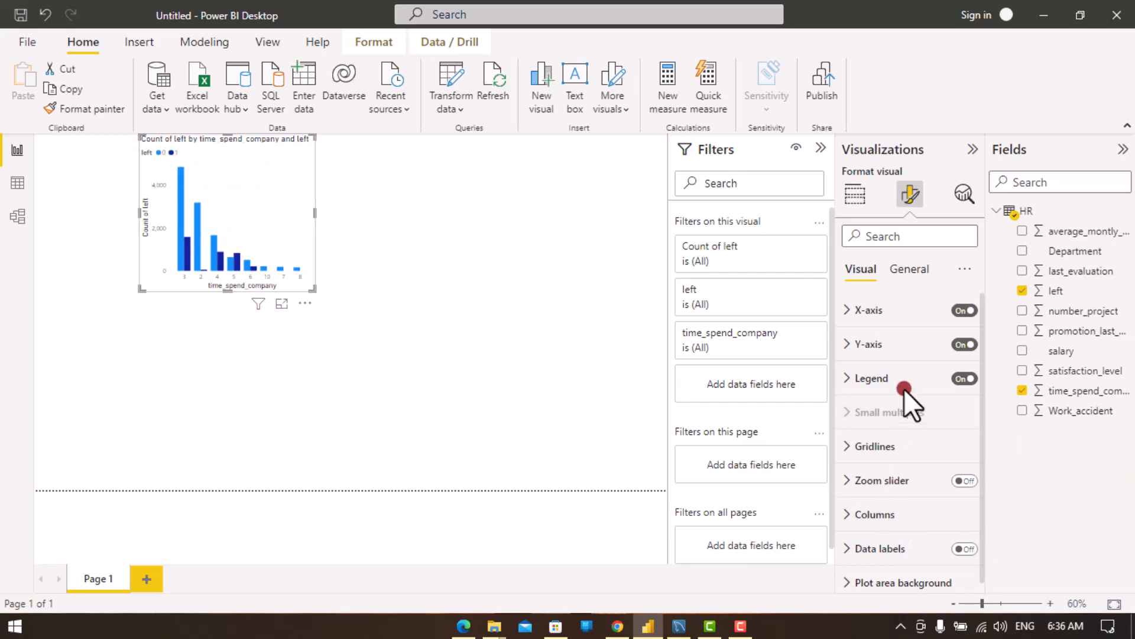
# Step: Set the column chart's legend position to Top center
pyautogui.click(852, 376)
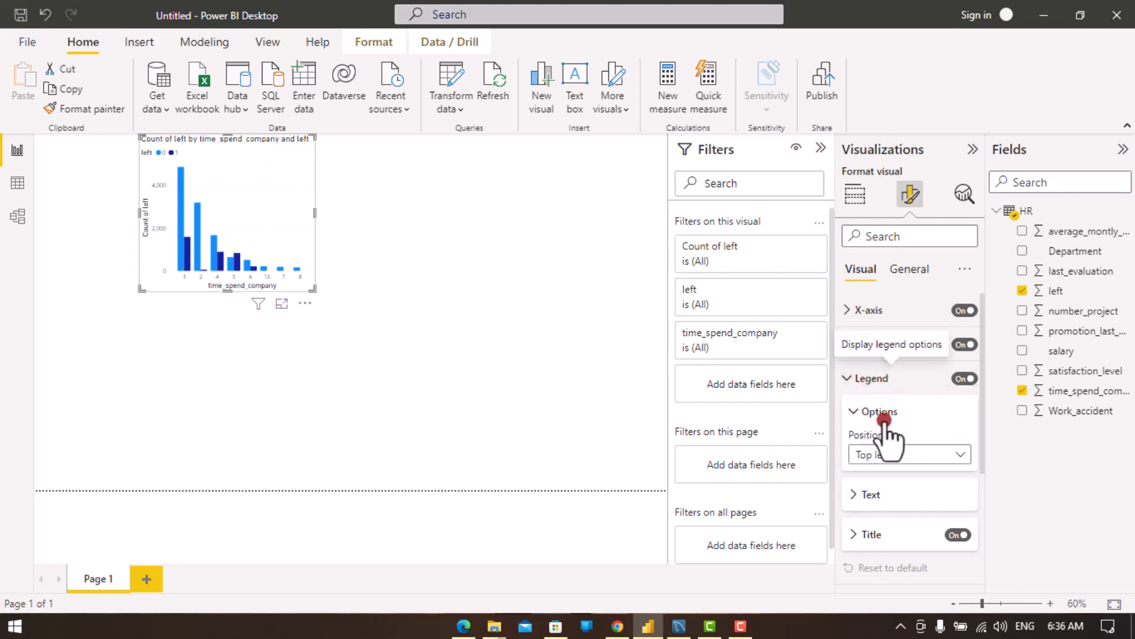
pyautogui.click(902, 453)
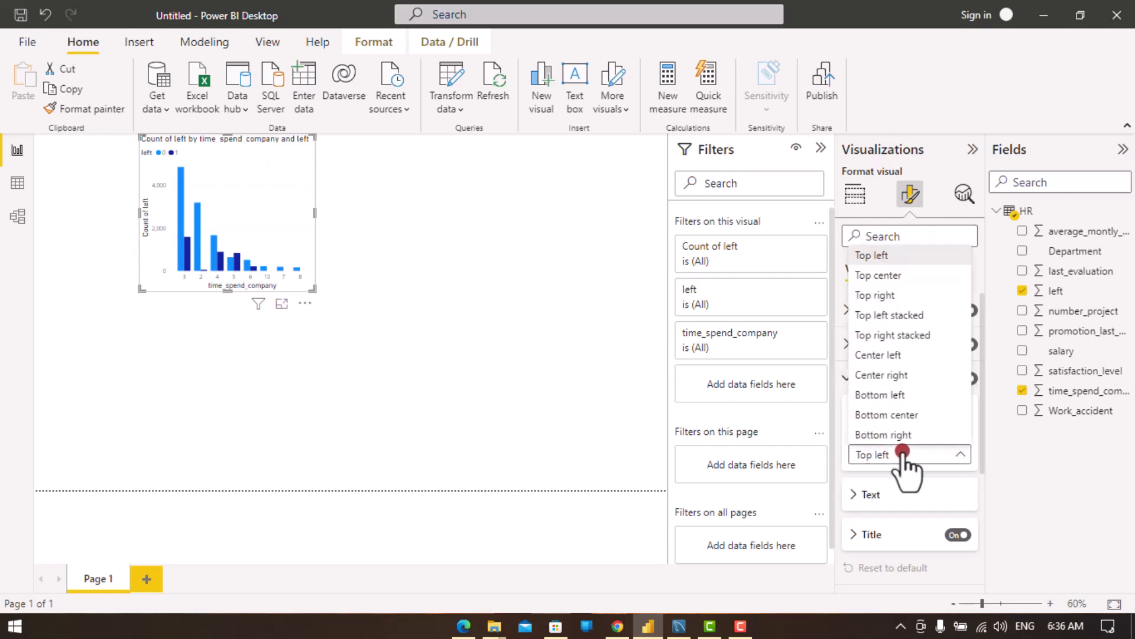
pyautogui.click(888, 275)
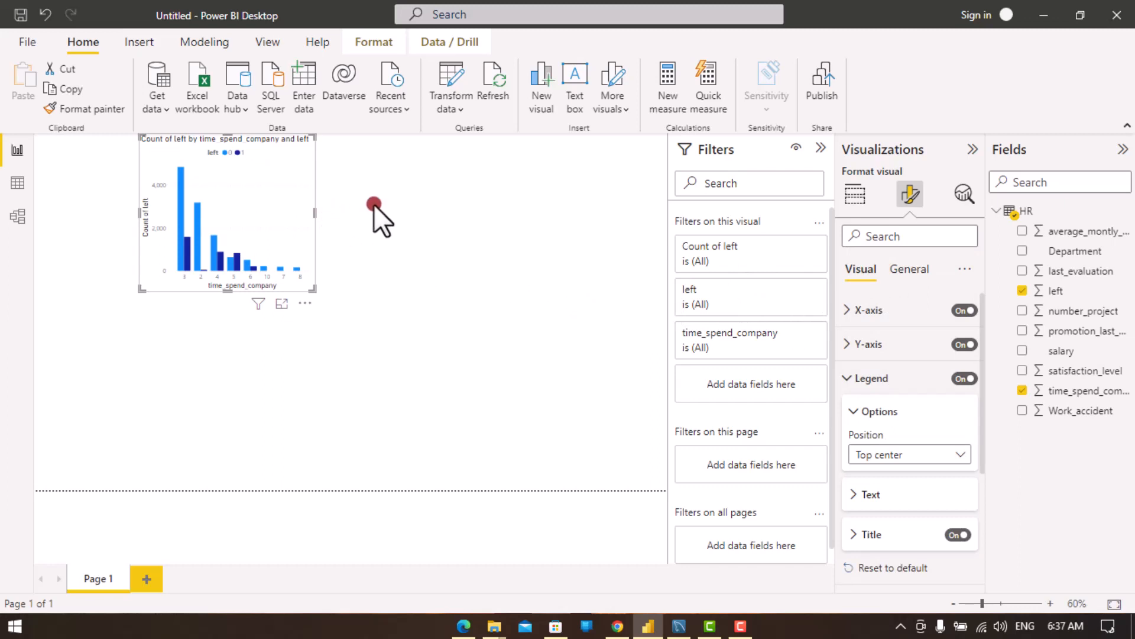
pyautogui.click(403, 207)
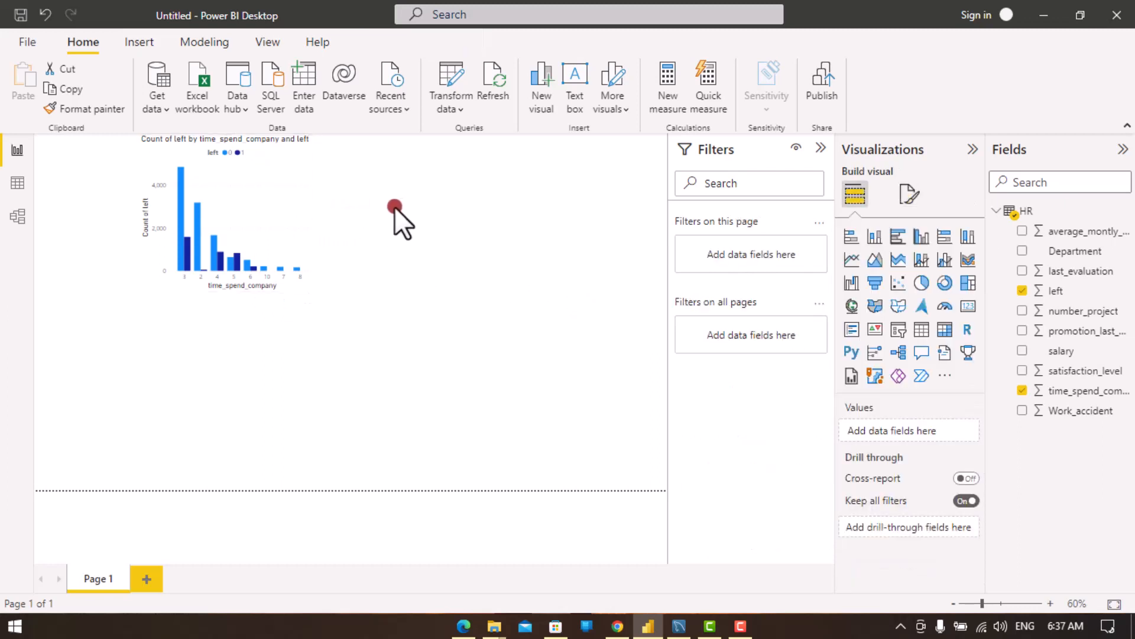
# Step: Duplicate the time_spend_company column chart and place the copy directly to the right of the original
pyautogui.click(282, 213)
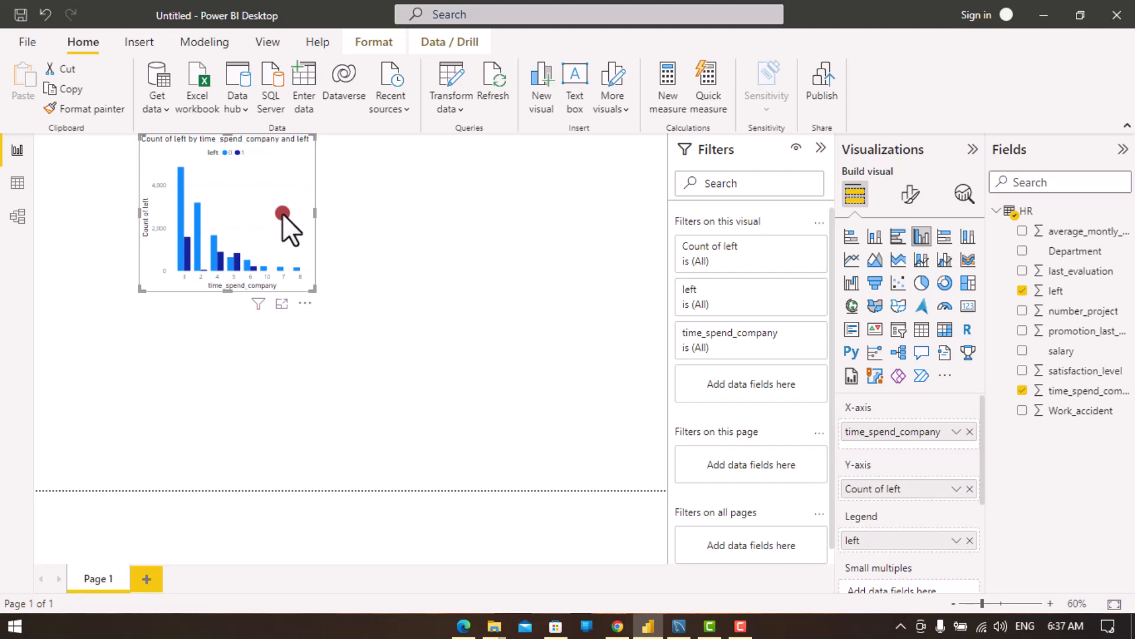
pyautogui.hotkey('ctrl', 'c')
pyautogui.moveTo(282, 213)
pyautogui.mouseDown()
pyautogui.moveTo(315, 236)
pyautogui.moveTo(292, 221)
pyautogui.moveTo(304, 209)
pyautogui.mouseUp()
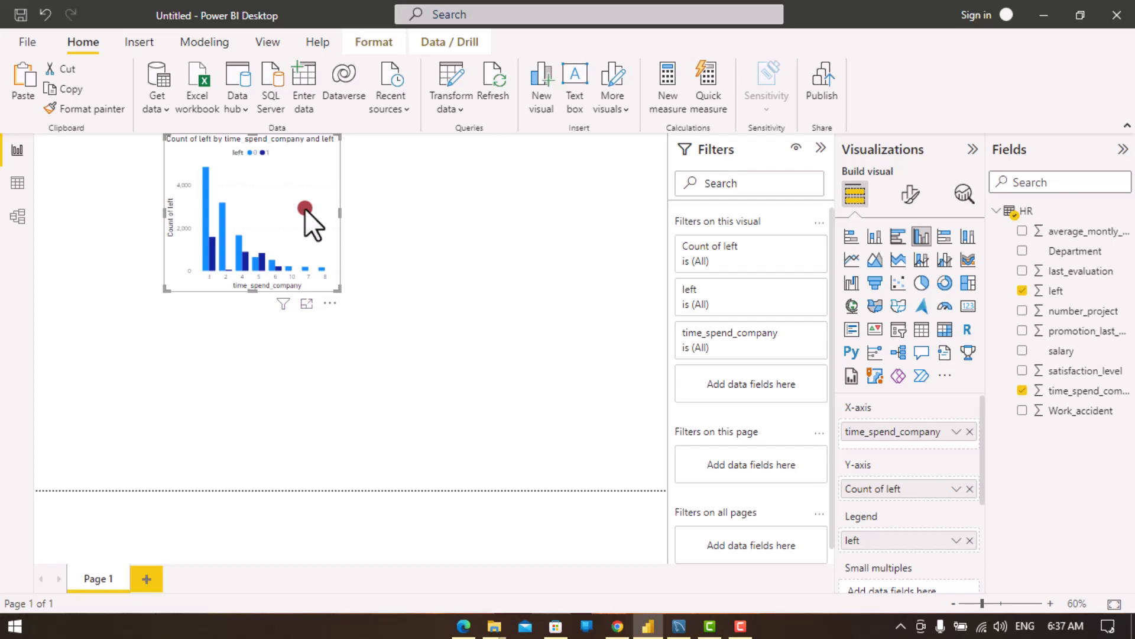
pyautogui.hotkey('ctrl', 'v')
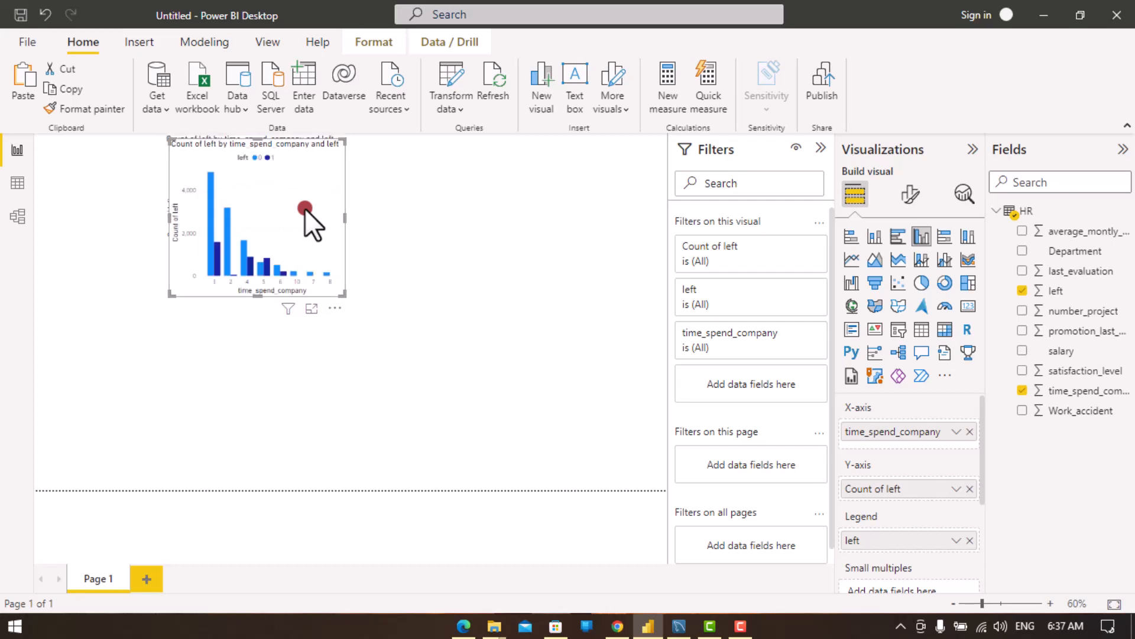
pyautogui.moveTo(262, 197); pyautogui.dragTo(452, 192)
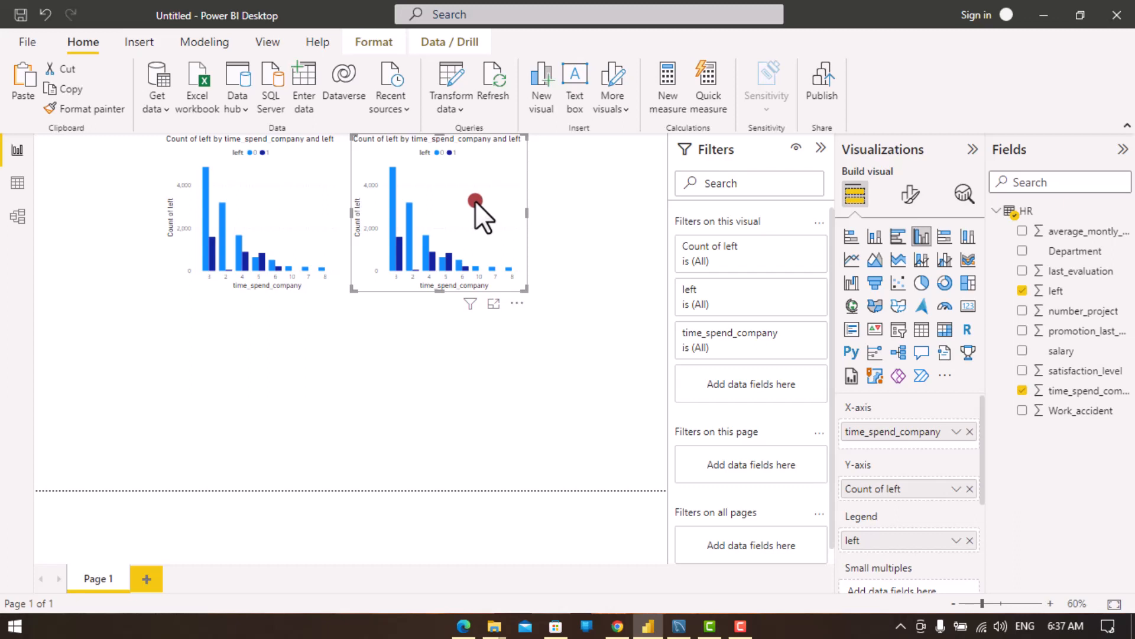
# Step: Paste three more copies of the chart, placing one at the upper row's right end and two in a second row below
pyautogui.hotkey('ctrl', 'v')
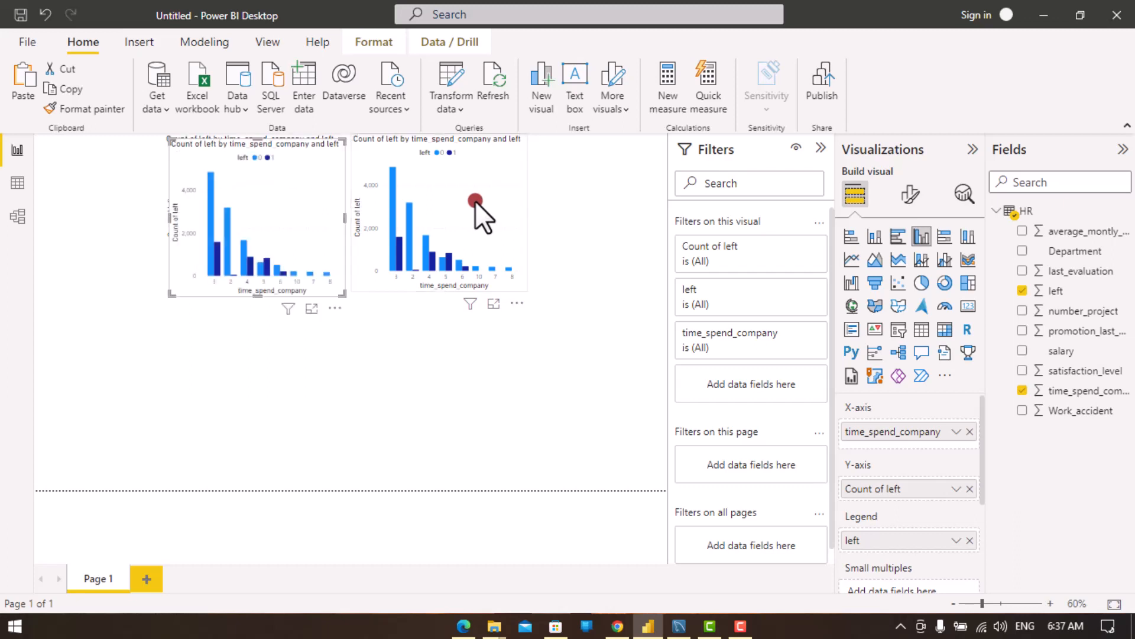
pyautogui.hotkey('ctrl', 'v')
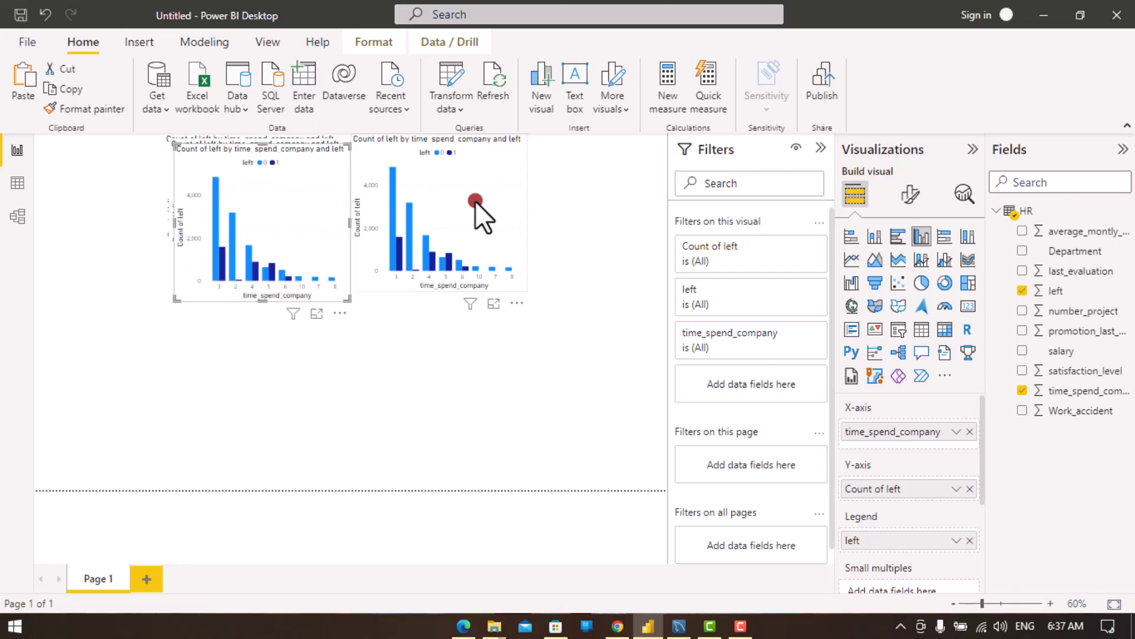
pyautogui.hotkey('ctrl', 'v')
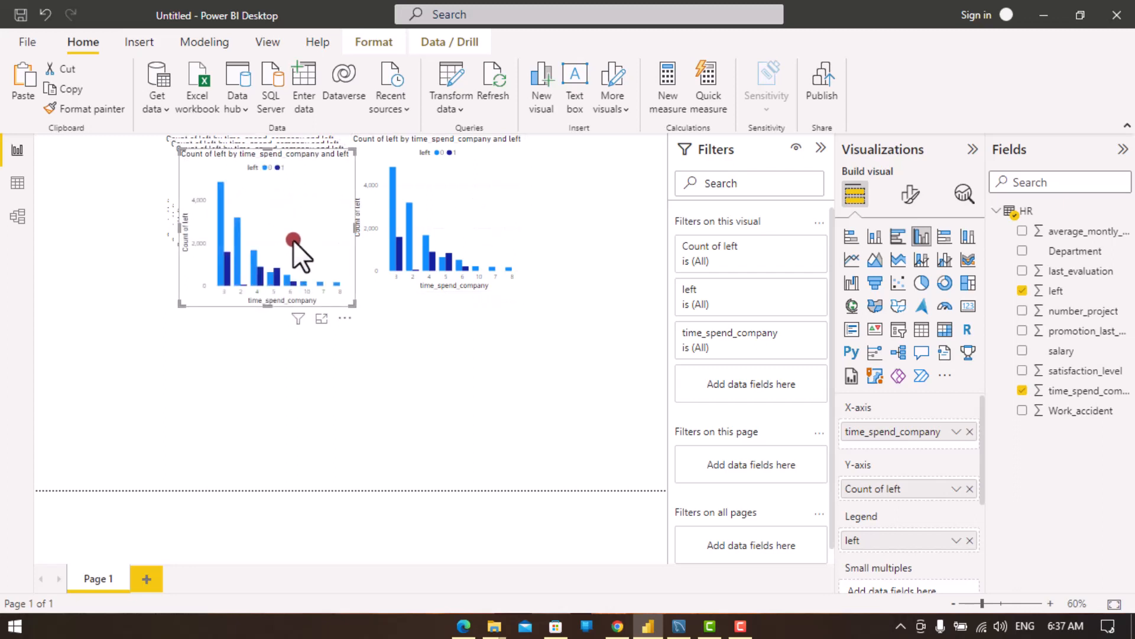
pyautogui.moveTo(293, 246); pyautogui.dragTo(672, 239)
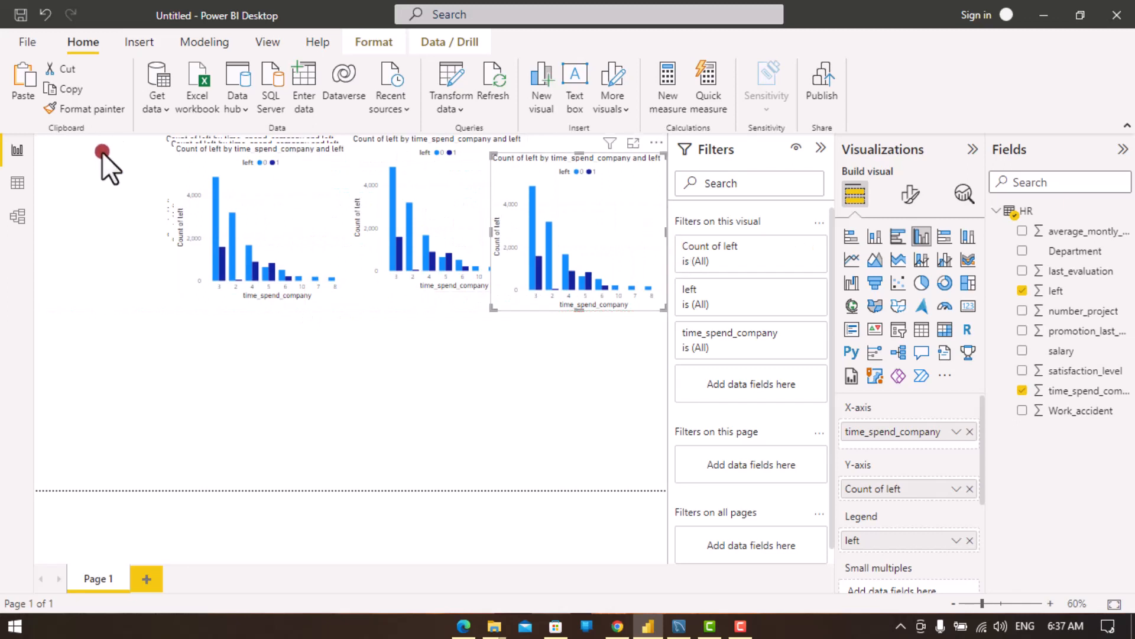
pyautogui.moveTo(247, 252); pyautogui.dragTo(434, 367)
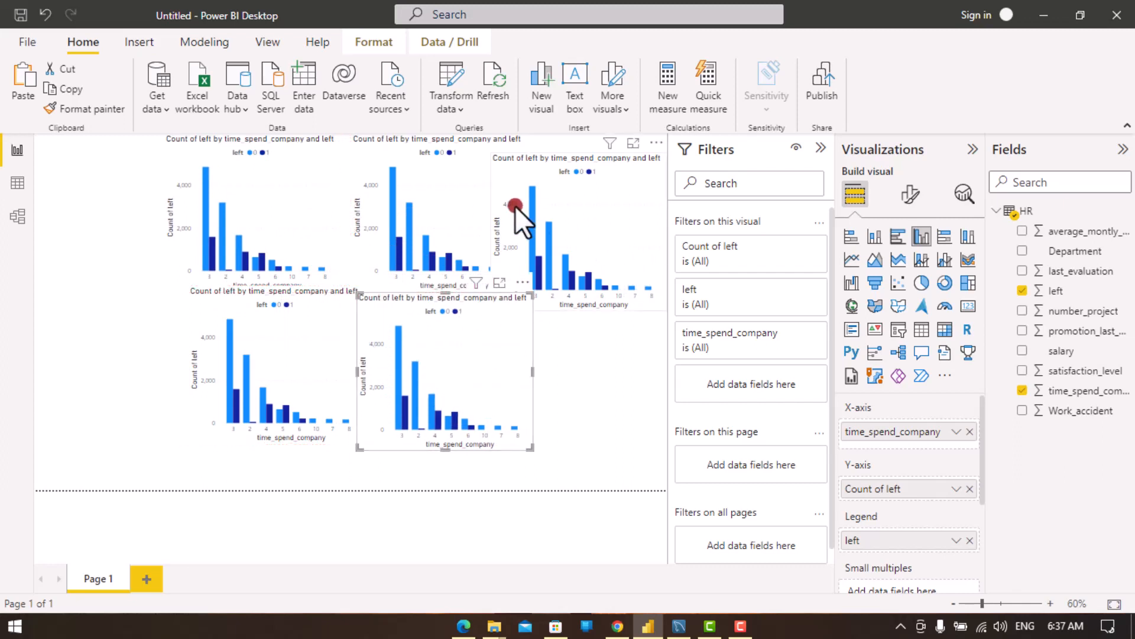
# Step: Arrange the five charts so three line up along the page's upper edge and two line up in the row below
pyautogui.moveTo(274, 208); pyautogui.dragTo(227, 201)
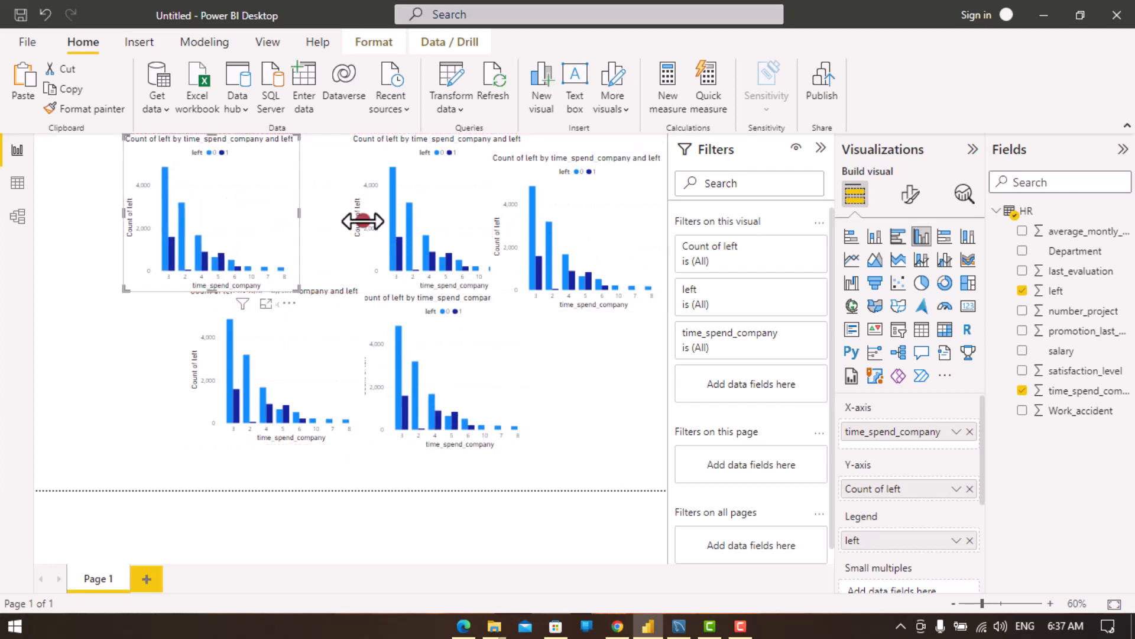
pyautogui.moveTo(479, 229); pyautogui.dragTo(437, 227)
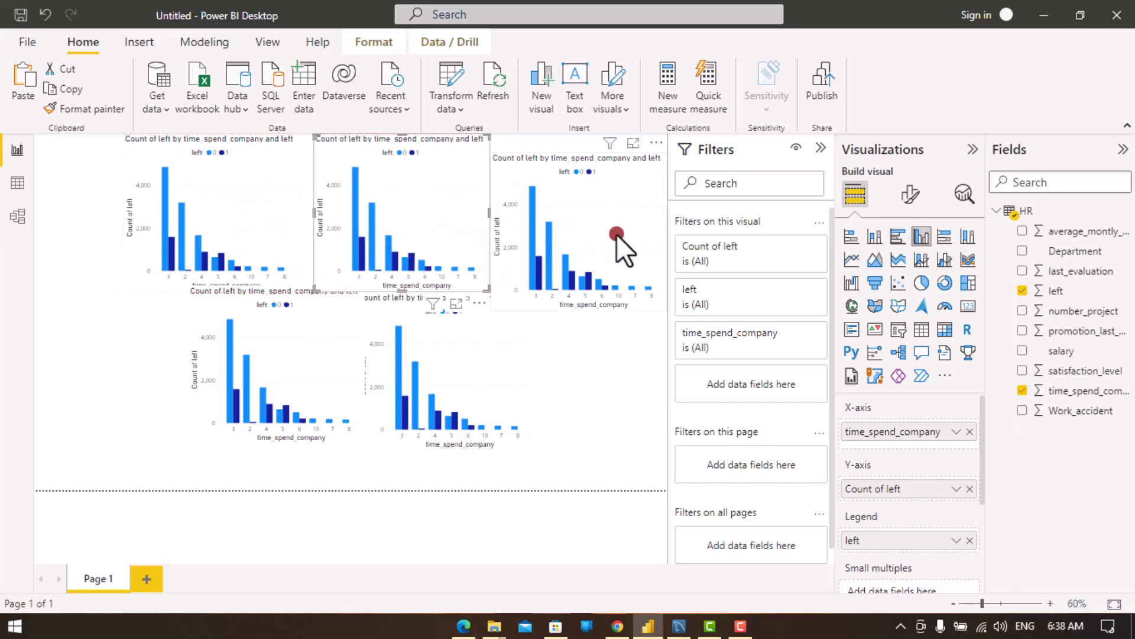
pyautogui.moveTo(620, 231)
pyautogui.mouseDown()
pyautogui.moveTo(630, 213)
pyautogui.moveTo(617, 219)
pyautogui.mouseUp()
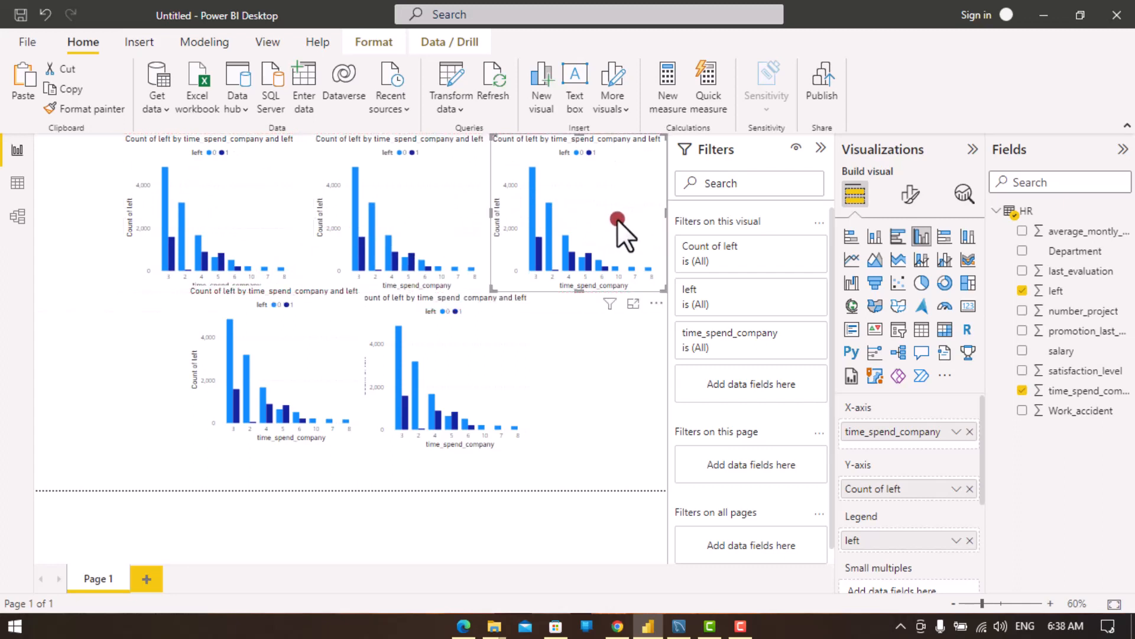
pyautogui.moveTo(306, 366); pyautogui.dragTo(257, 363)
pyautogui.moveTo(454, 385)
pyautogui.mouseDown()
pyautogui.moveTo(440, 385)
pyautogui.moveTo(460, 374)
pyautogui.moveTo(444, 375)
pyautogui.mouseUp()
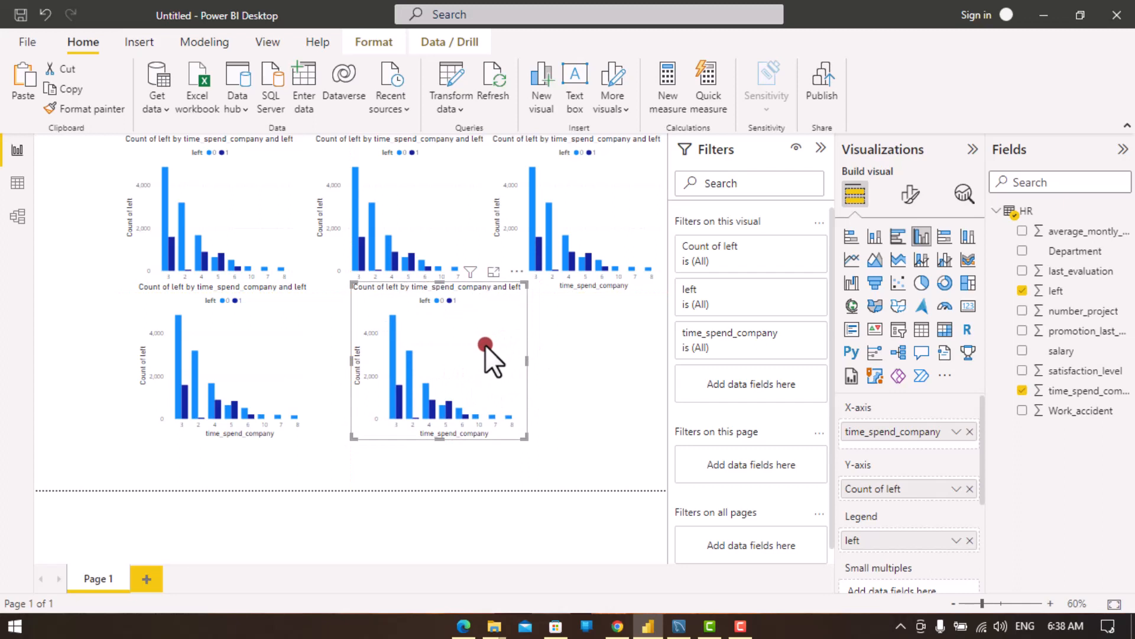
# Step: Paste a sixth copy of the chart at the right end of the lower row, keeping its pasted size
pyautogui.hotkey('ctrl', 'v')
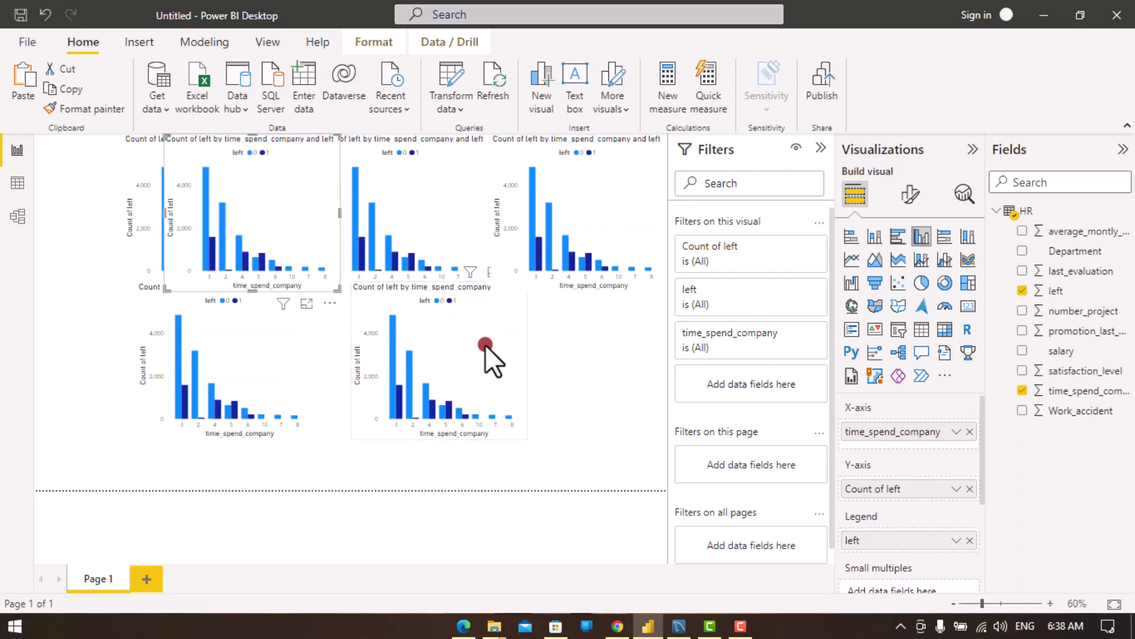
pyautogui.moveTo(312, 200); pyautogui.dragTo(664, 347)
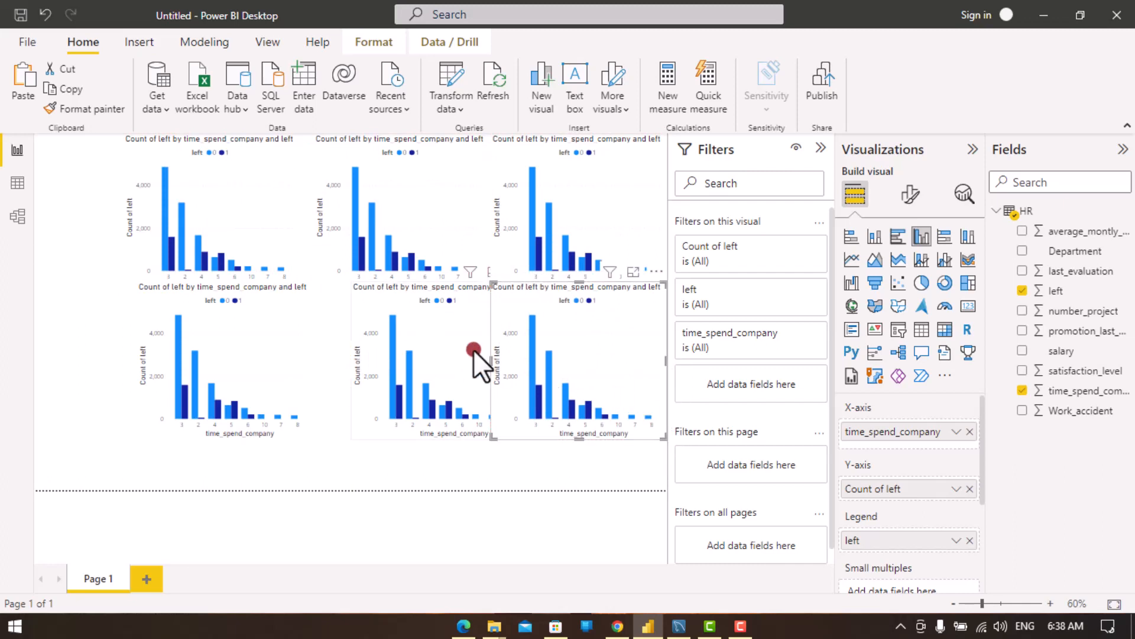
pyautogui.moveTo(490, 359); pyautogui.dragTo(512, 361)
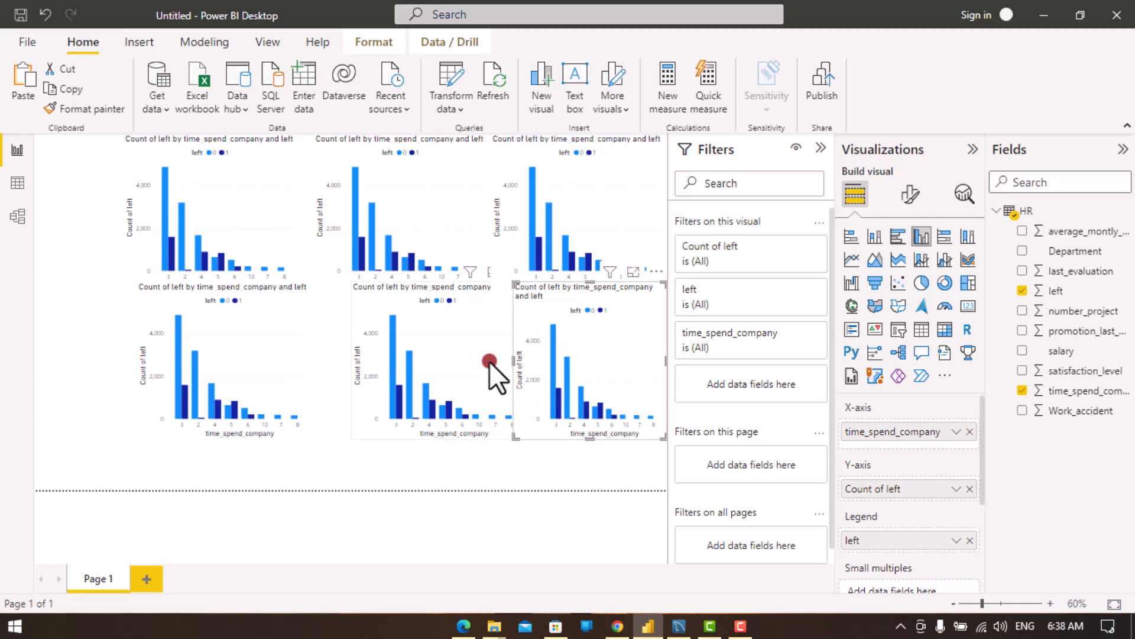
pyautogui.hotkey('ctrl', 'z')
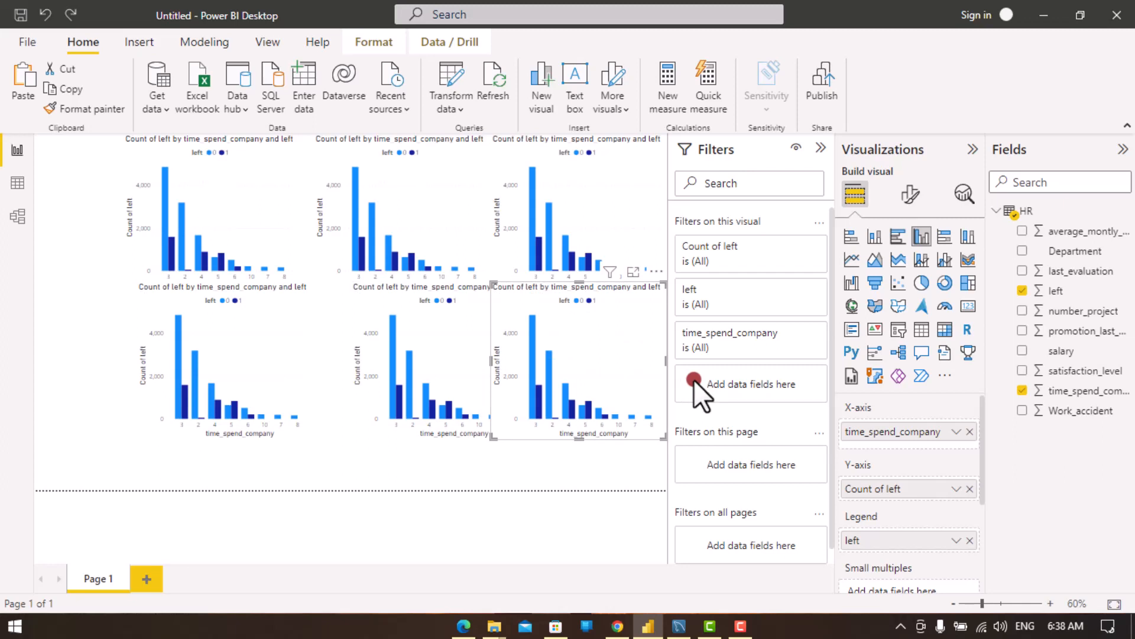
# Step: Replace time_spend_company with number_project on the X-axis of the middle chart in the upper row
pyautogui.click(421, 197)
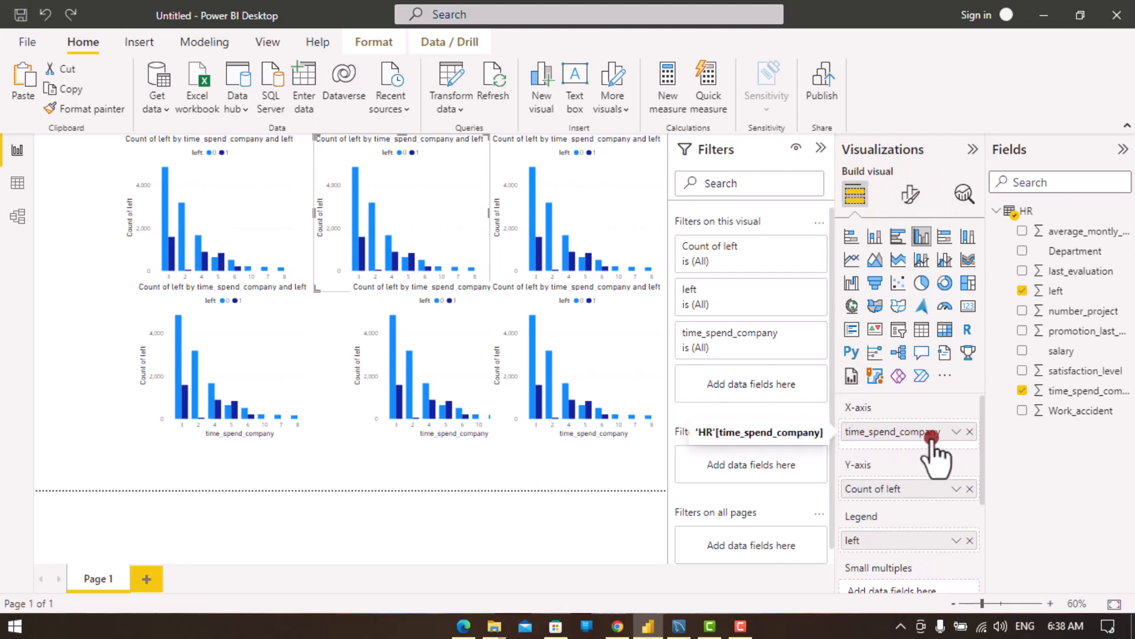
pyautogui.click(970, 431)
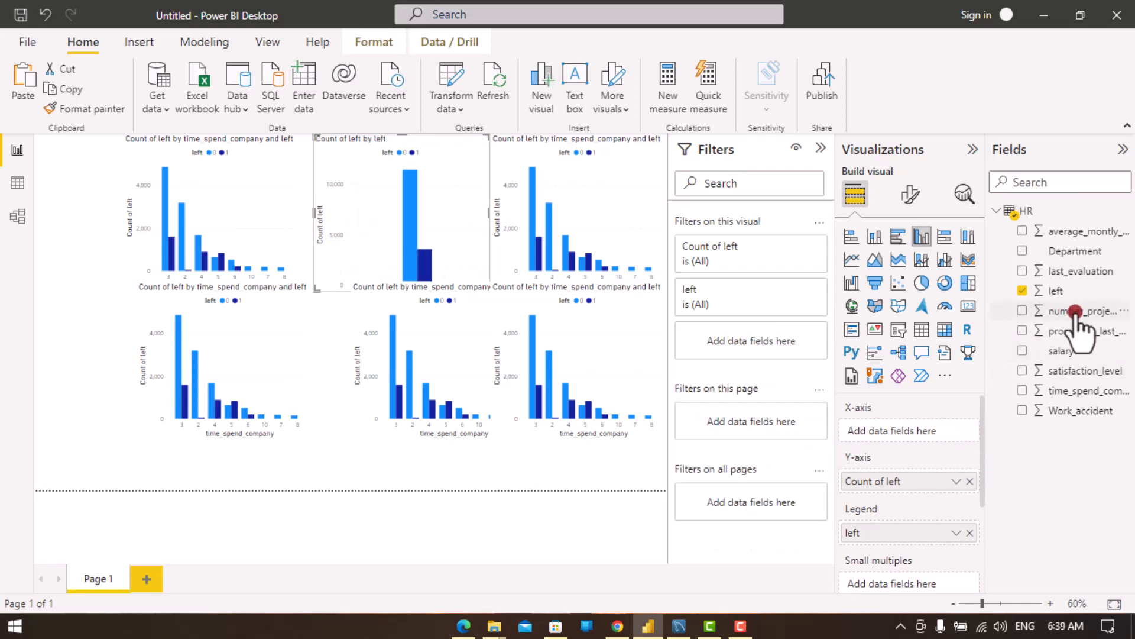
pyautogui.moveTo(1075, 311); pyautogui.dragTo(921, 430)
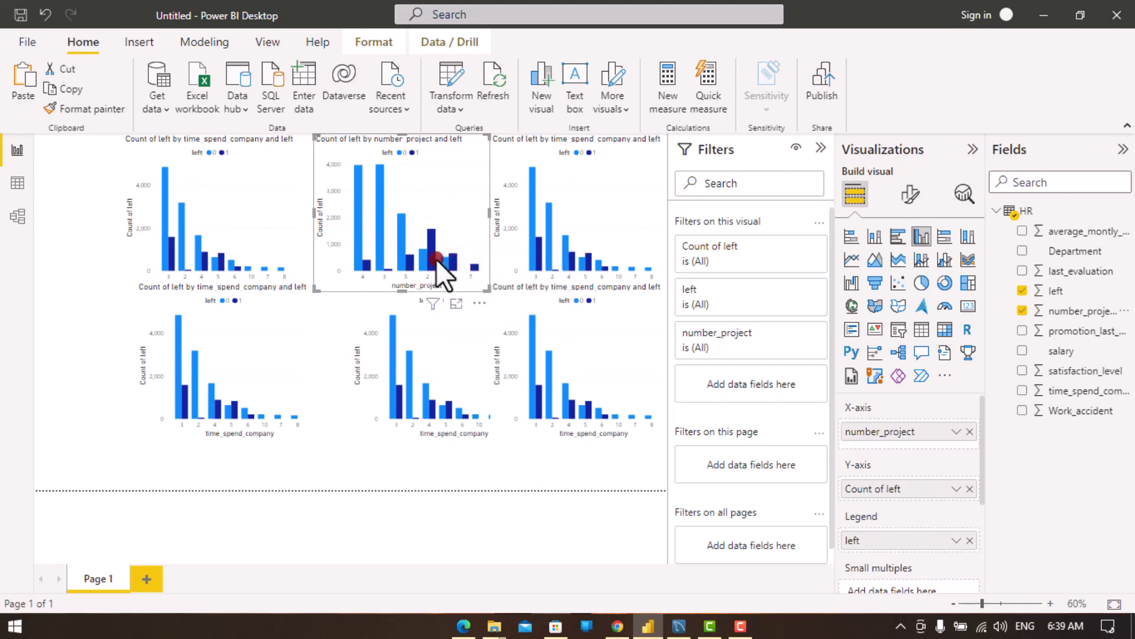
pyautogui.moveTo(435, 256)
pyautogui.moveTo(424, 297)
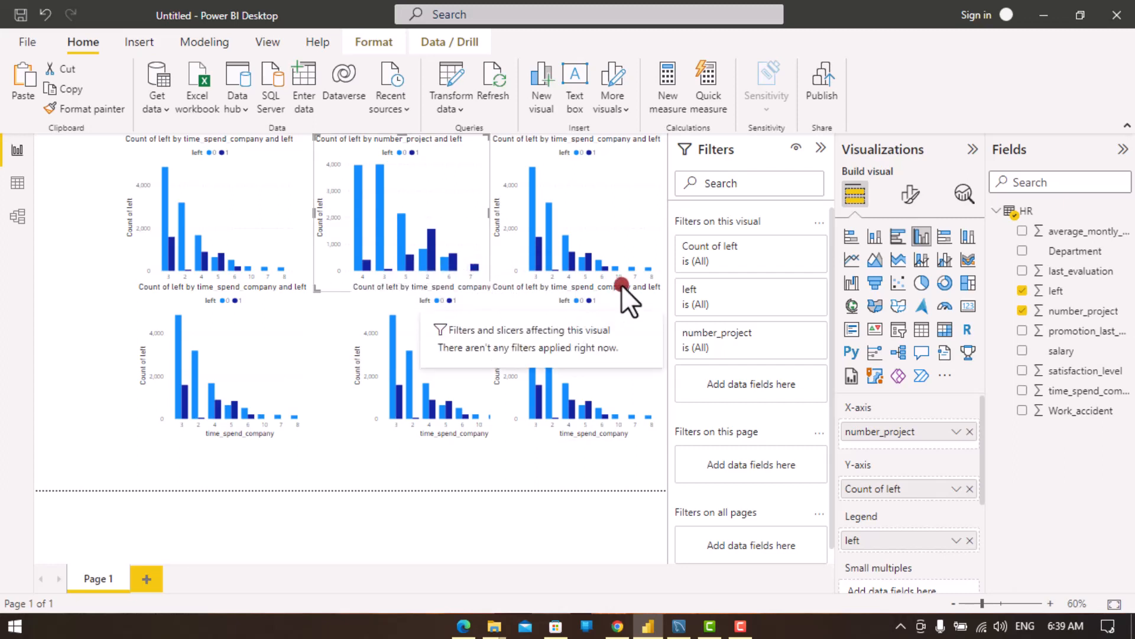
# Step: Replace time_spend_company with Work_accident on the X-axis of the upper row's rightmost chart
pyautogui.click(613, 253)
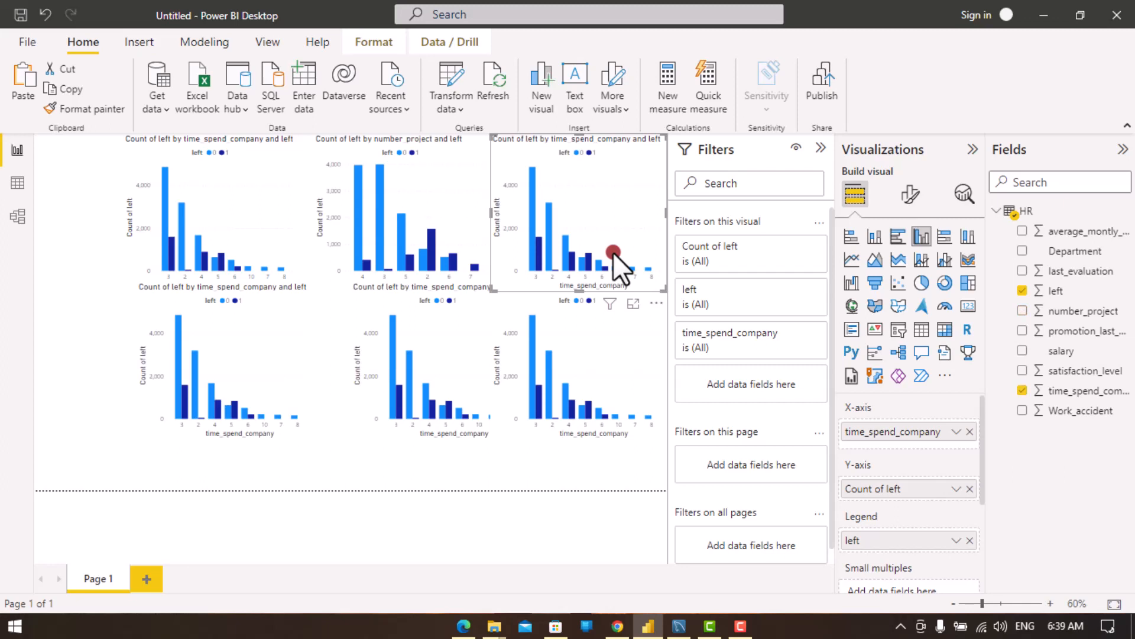
pyautogui.click(971, 432)
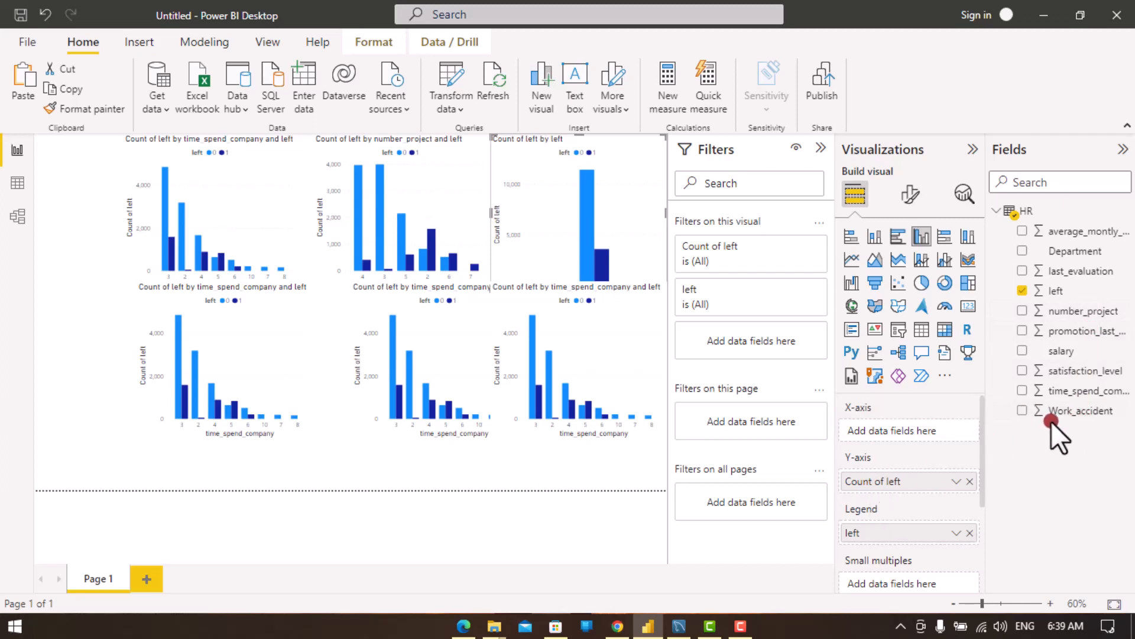
pyautogui.moveTo(1056, 410); pyautogui.dragTo(905, 432)
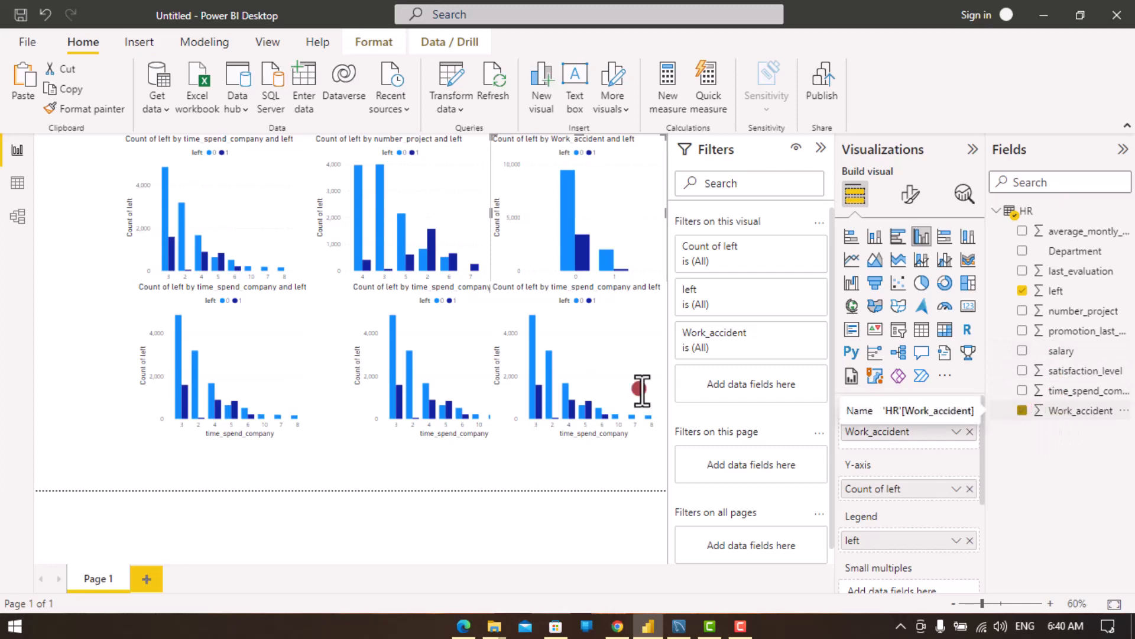
# Step: Replace time_spend_company with salary on the X-axis of the lower row's leftmost chart
pyautogui.click(190, 360)
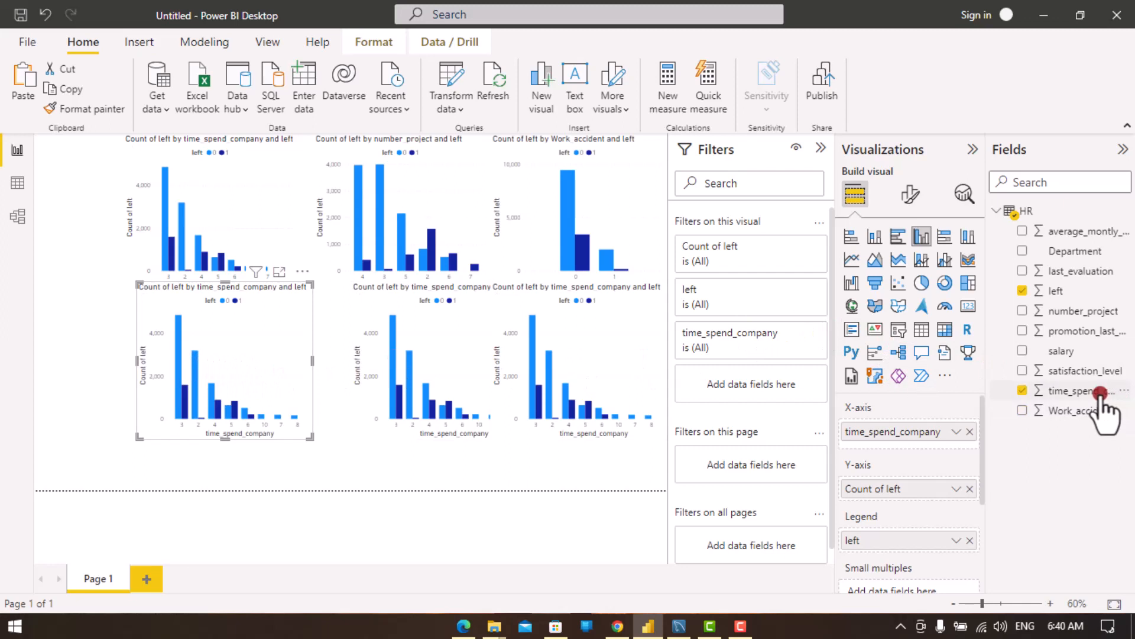
pyautogui.click(1022, 391)
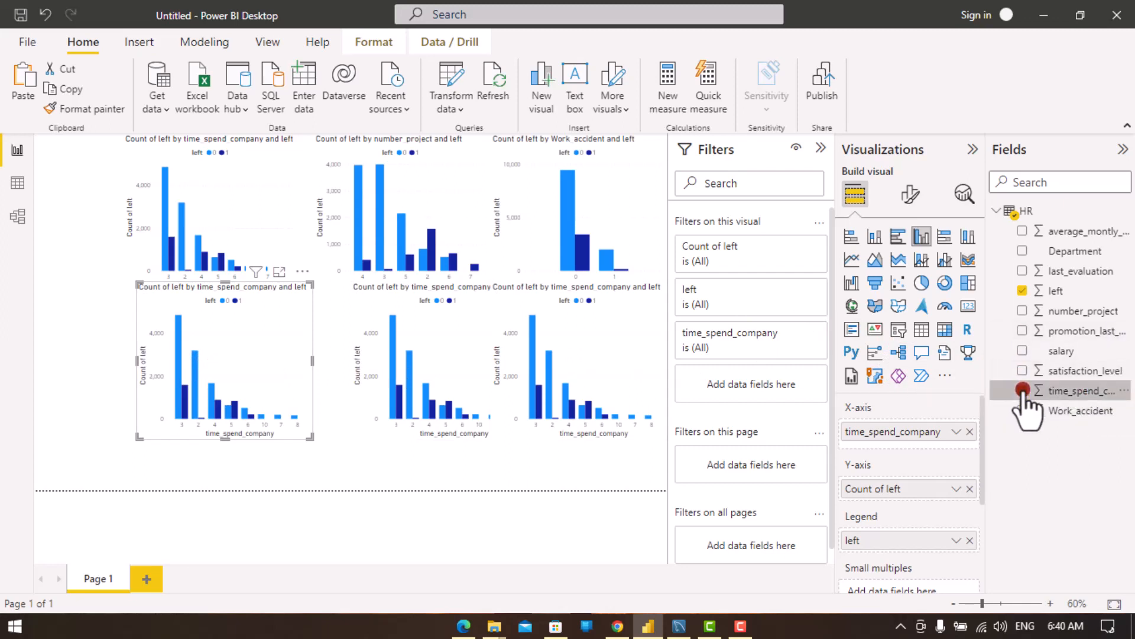
pyautogui.moveTo(1047, 350); pyautogui.dragTo(900, 444)
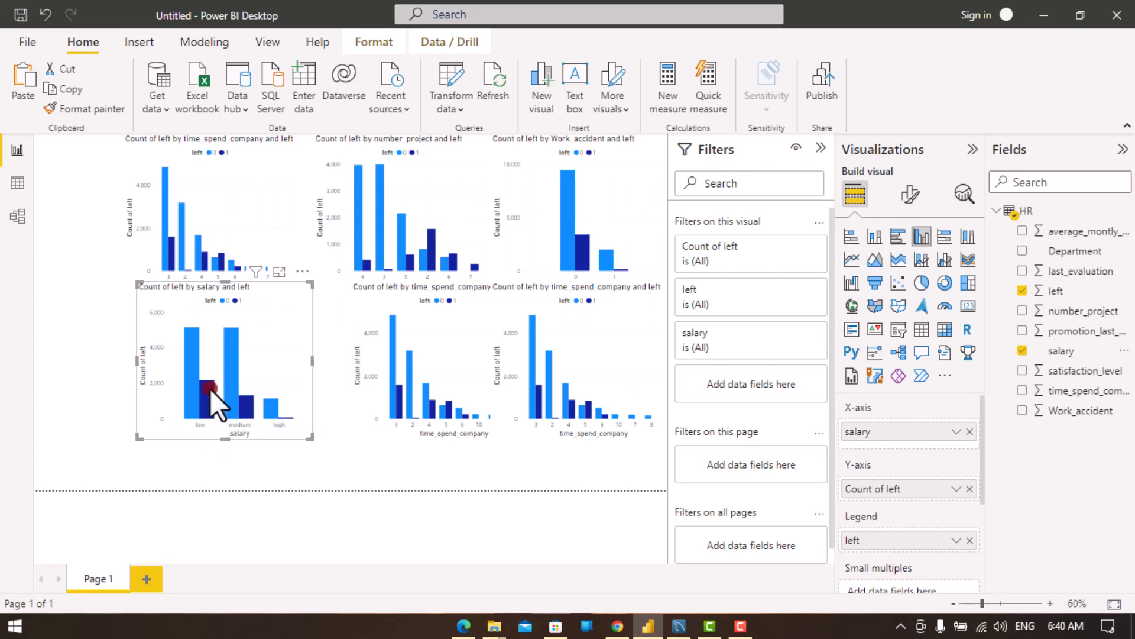
pyautogui.moveTo(203, 411)
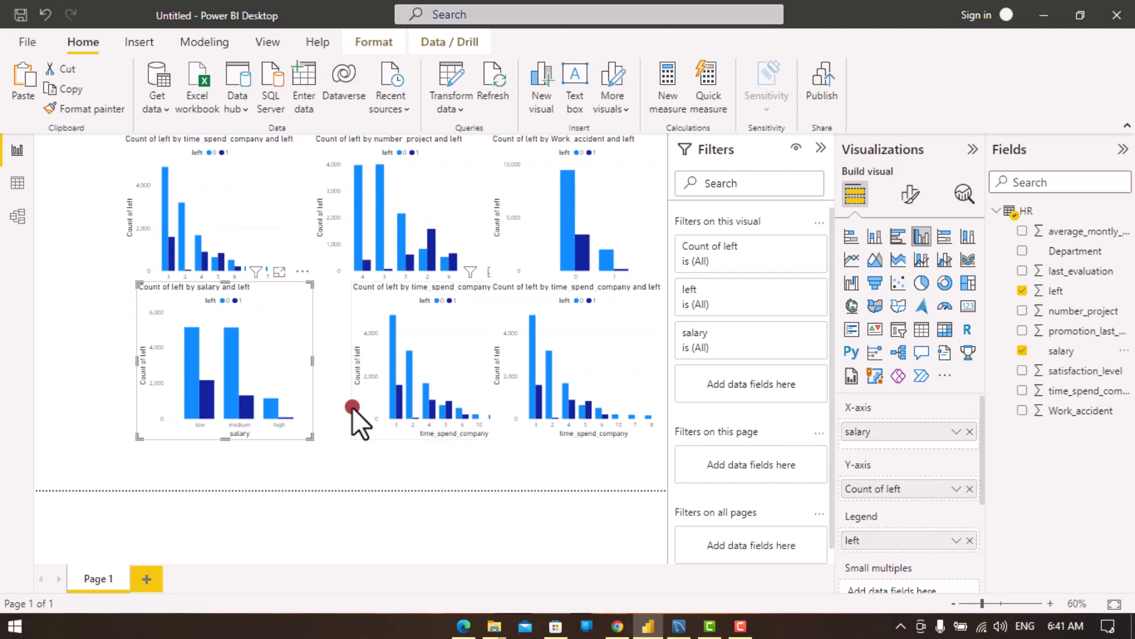
# Step: Replace time_spend_company with Department on the X-axis of the lower row's middle chart
pyautogui.click(441, 343)
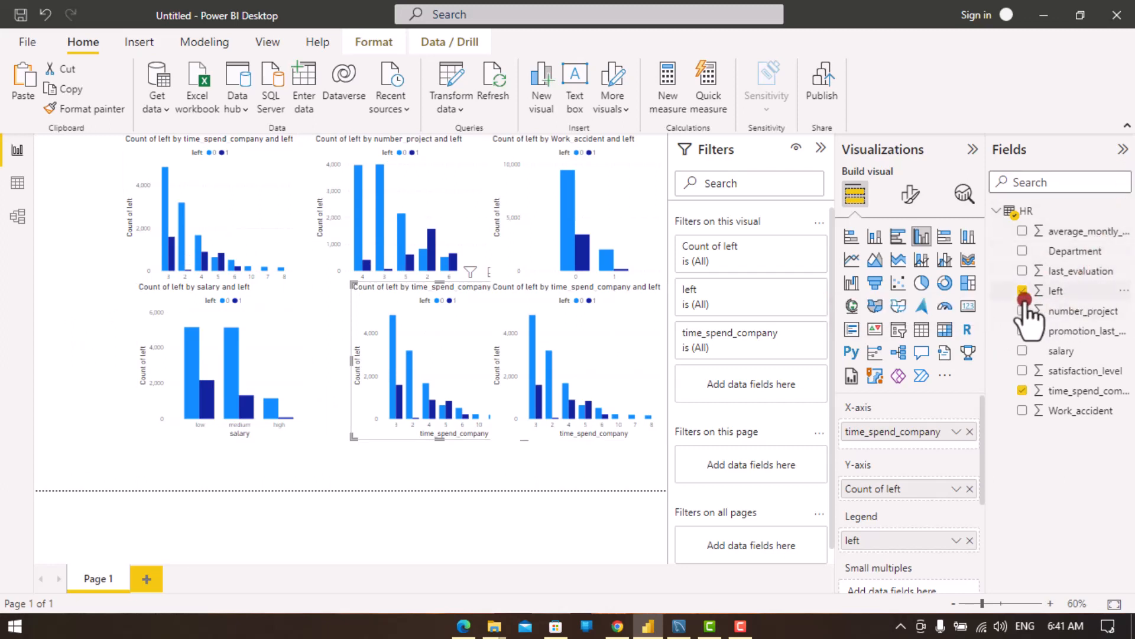
pyautogui.click(1024, 390)
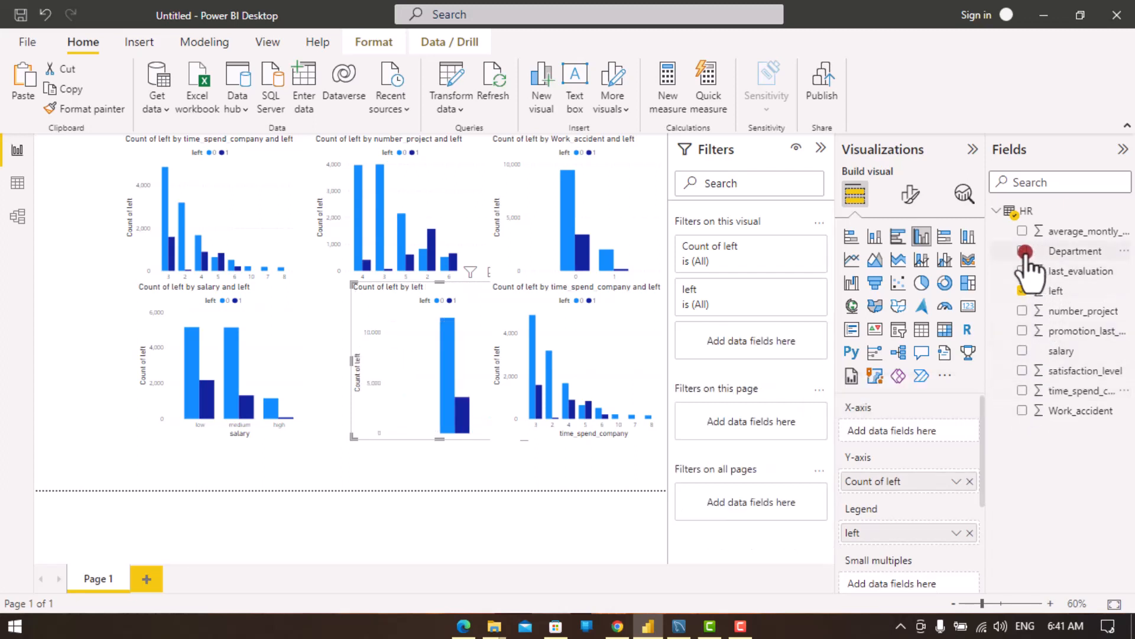
pyautogui.moveTo(1024, 251); pyautogui.dragTo(858, 427)
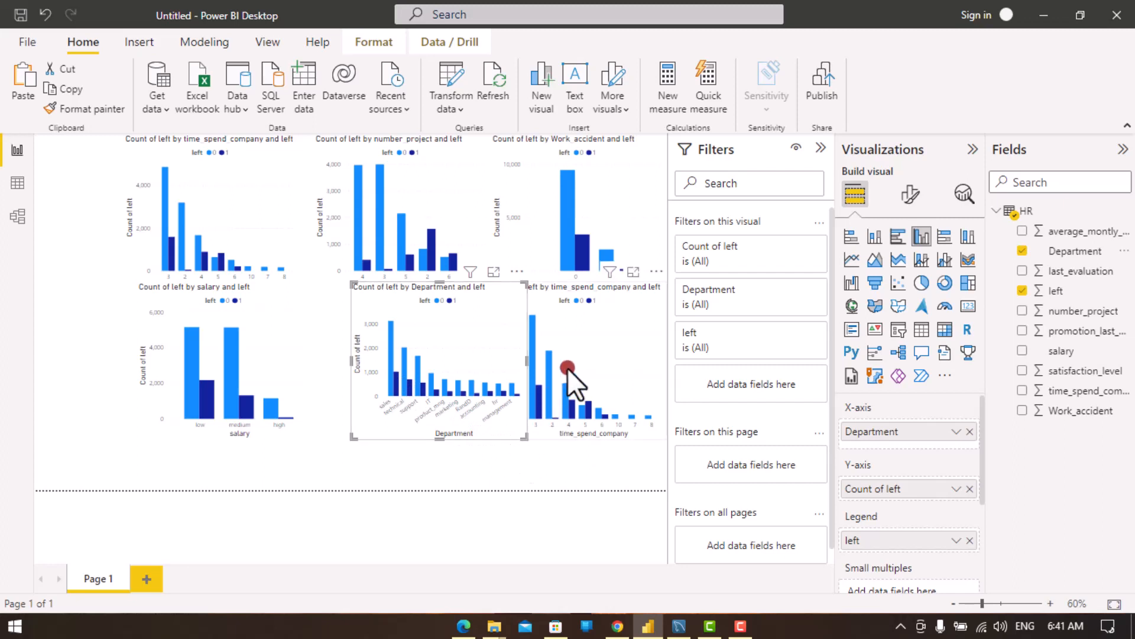
# Step: Shift the salary and Department charts to the left, aligning the Department chart under the number_project chart
pyautogui.click(227, 362)
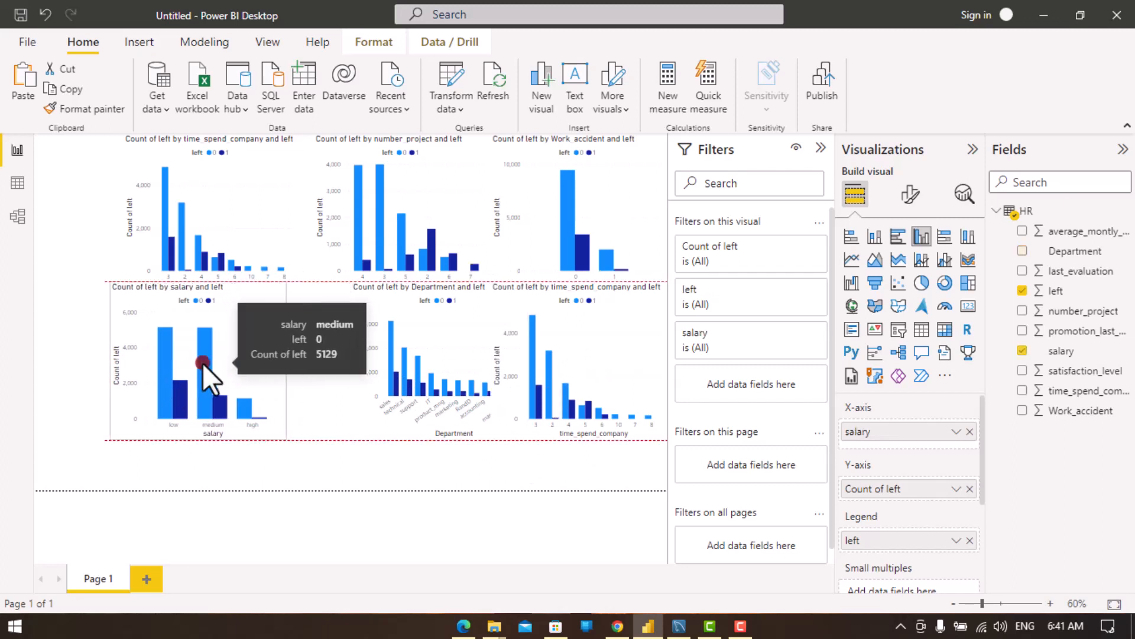
pyautogui.moveTo(437, 349); pyautogui.dragTo(396, 354)
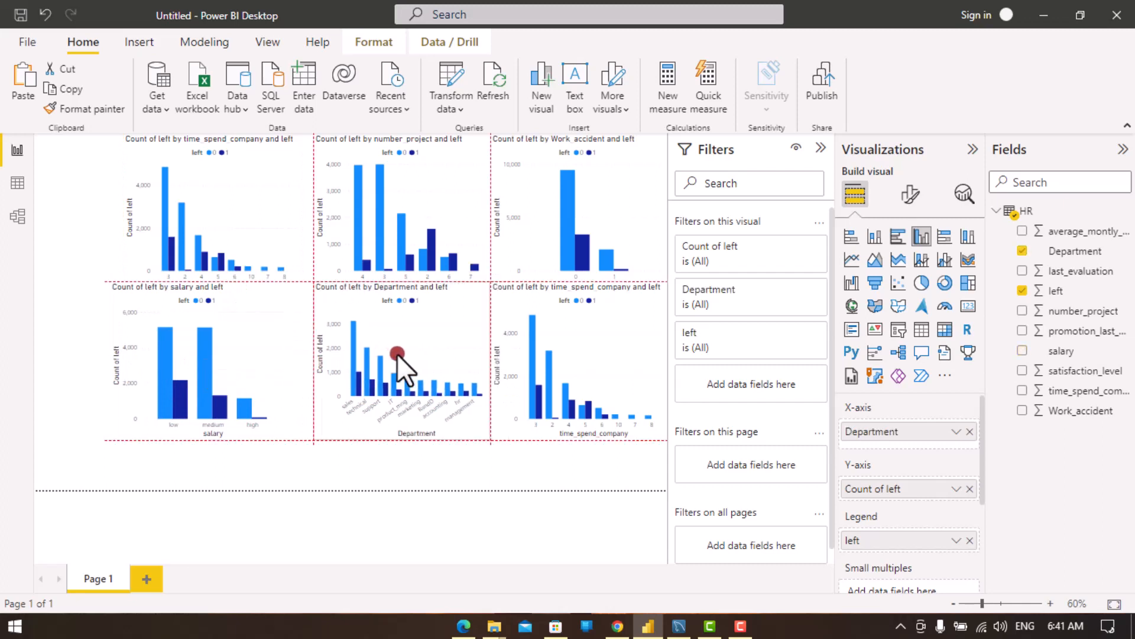
# Step: Delete the duplicate time_spend_company chart at the right end of the lower row
pyautogui.click(552, 353)
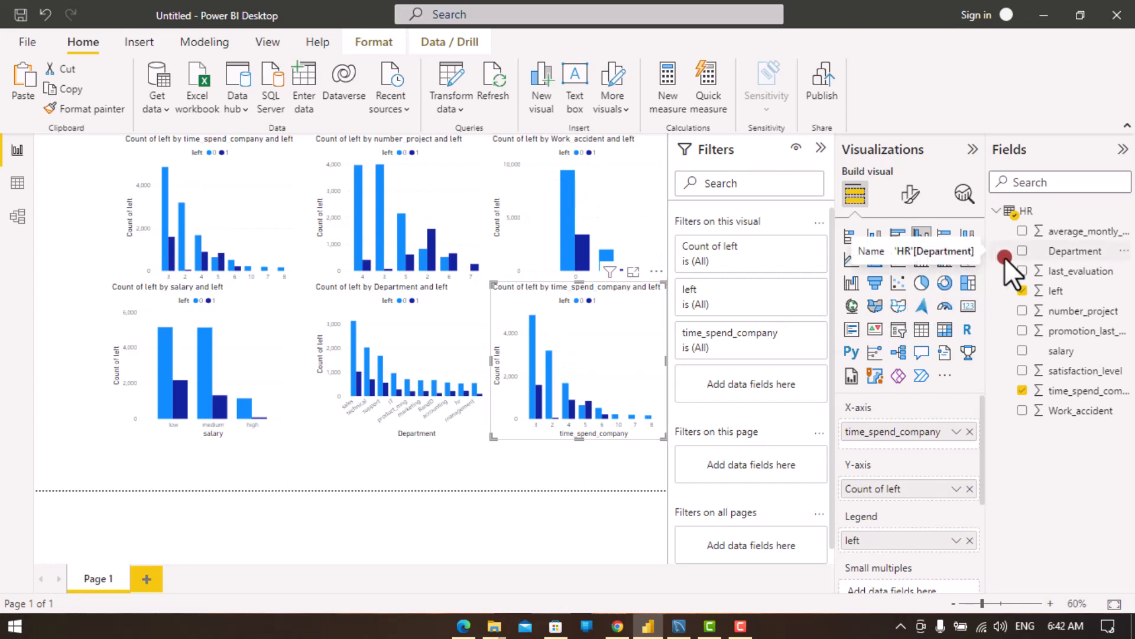
pyautogui.click(1022, 290)
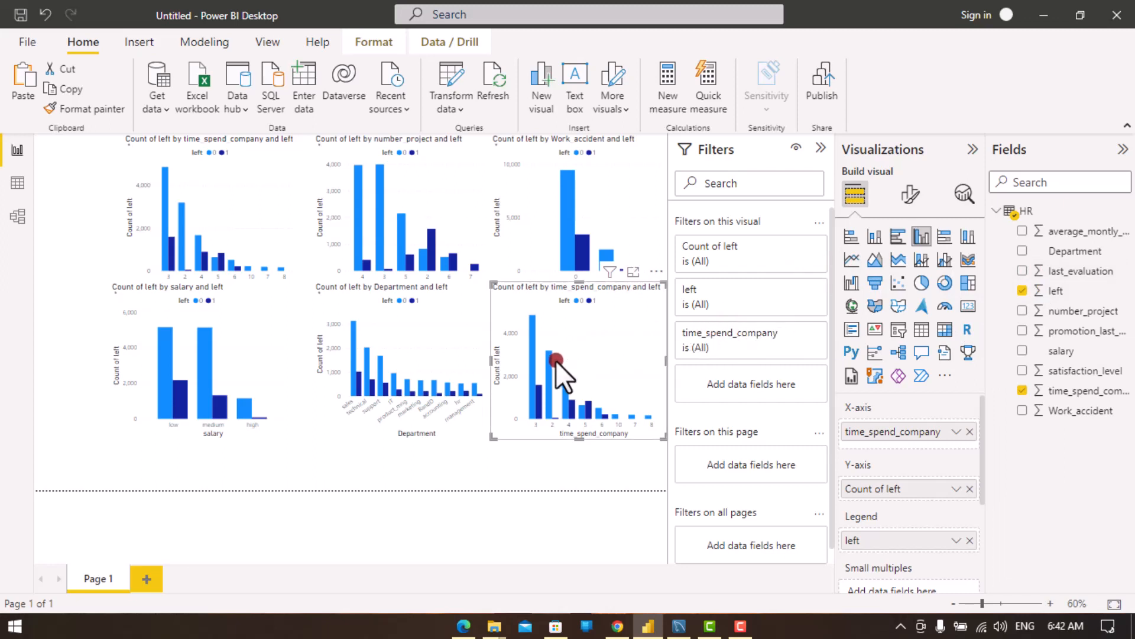
pyautogui.press('Delete')
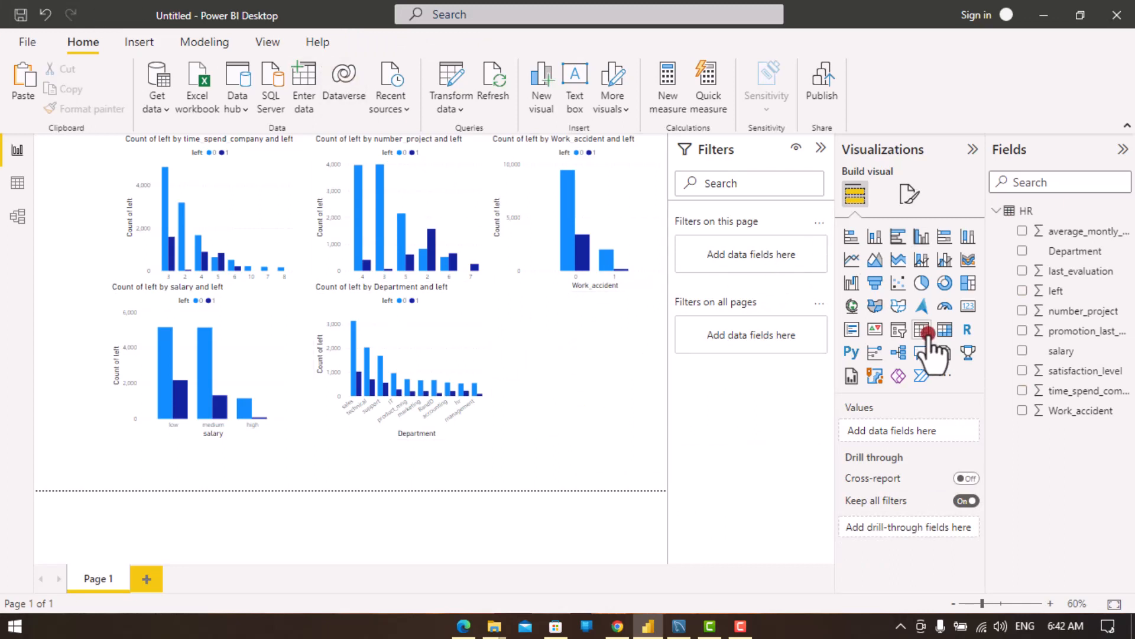
# Step: Insert a table visual containing the salary and last_evaluation fields
pyautogui.click(923, 329)
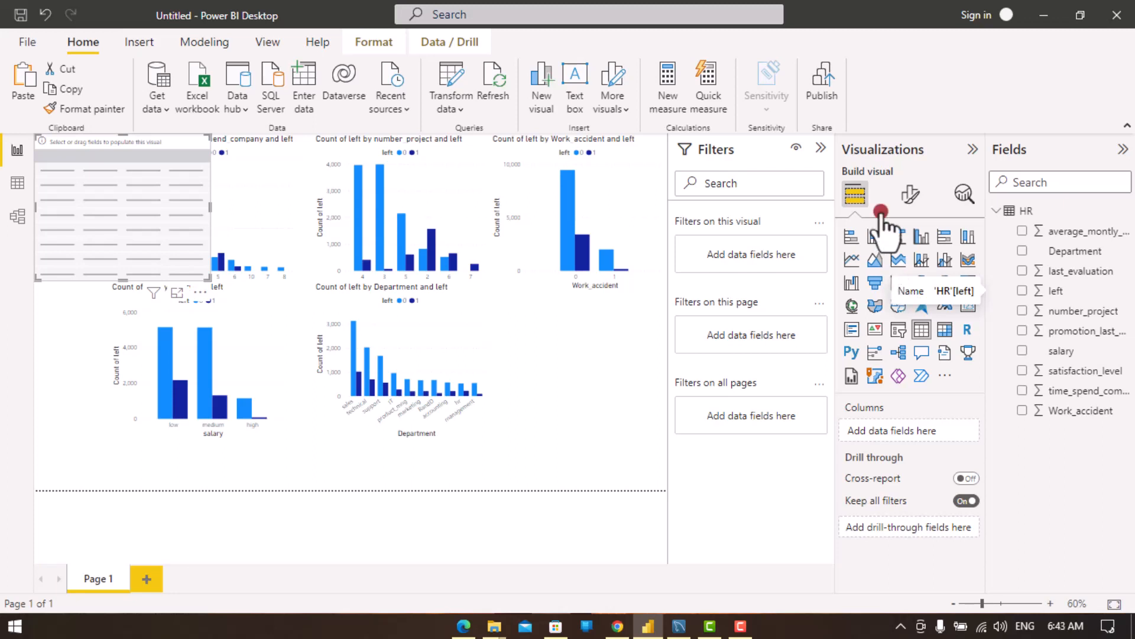
pyautogui.click(1022, 350)
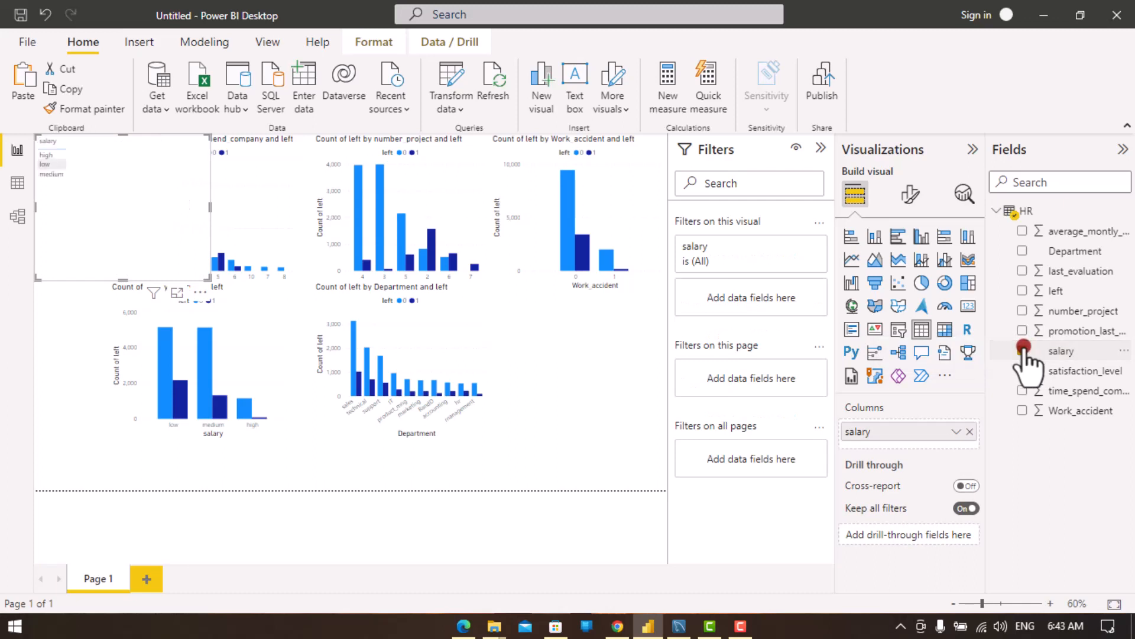
pyautogui.click(1020, 270)
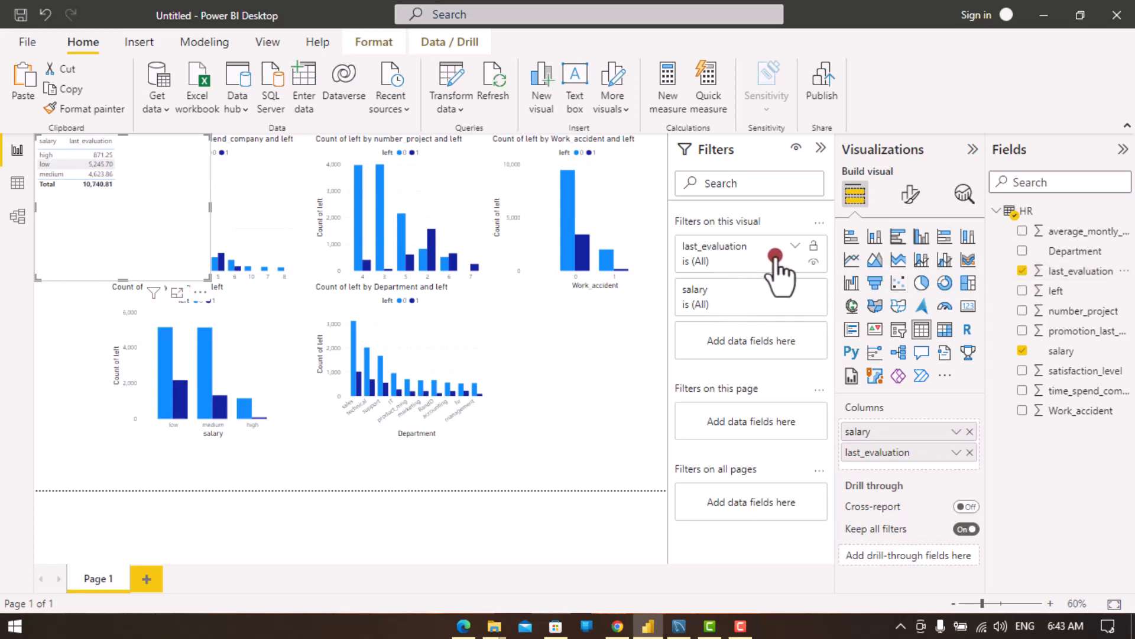
# Step: Convert the table to an area chart and place it in the empty slot at the right end of the lower row
pyautogui.click(870, 259)
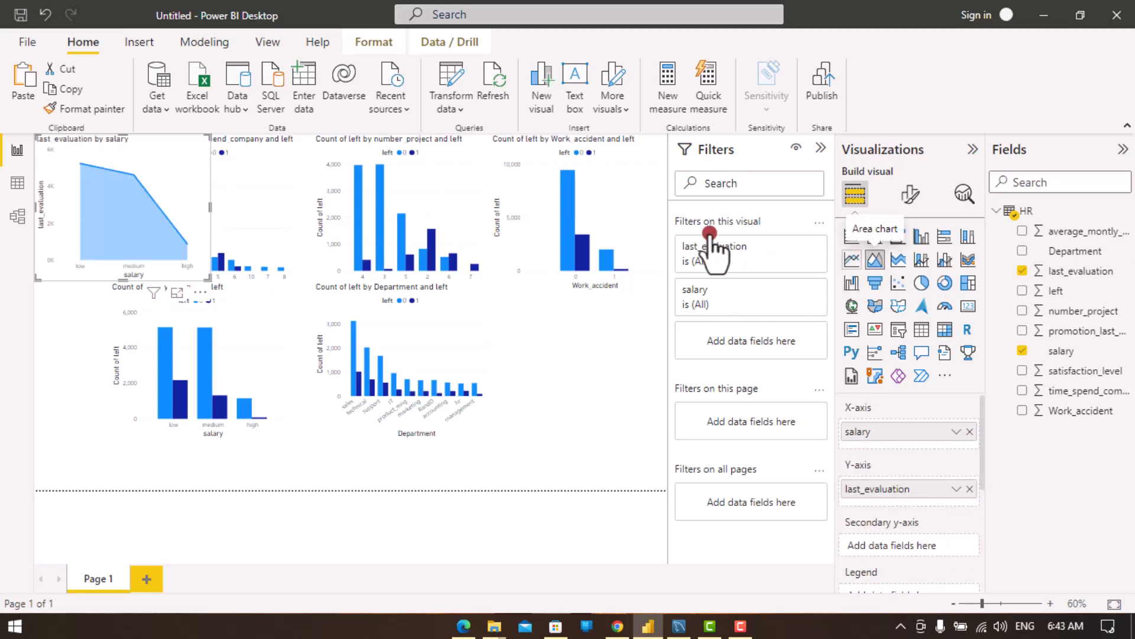
pyautogui.moveTo(168, 168); pyautogui.dragTo(622, 346)
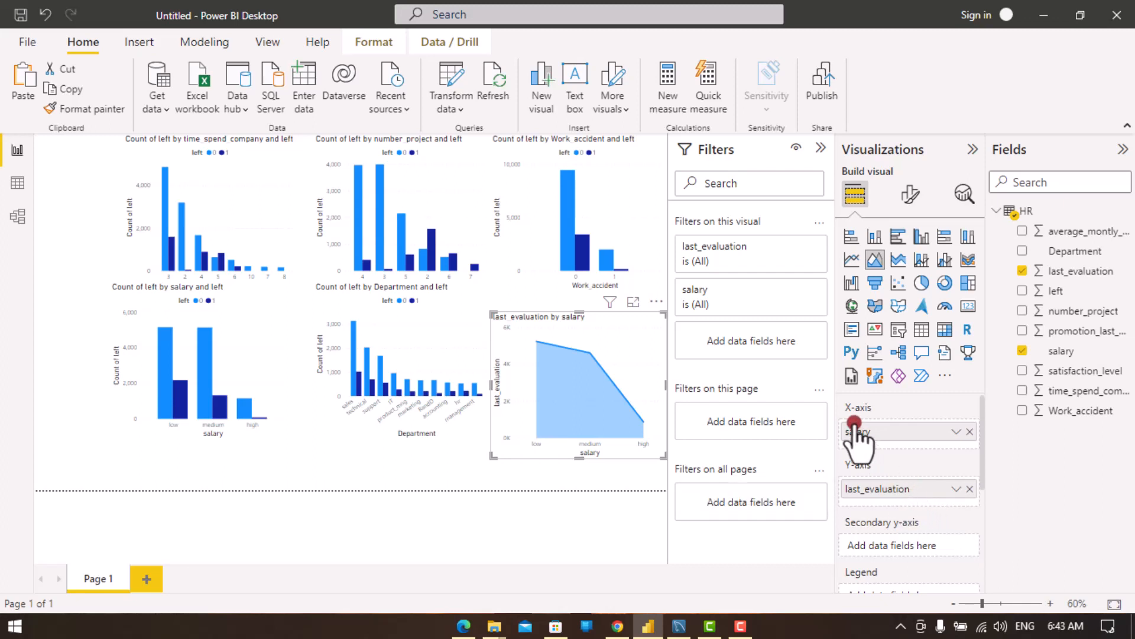
# Step: Swap the area chart's fields so last_evaluation is on the X-axis and Count of salary is on the Y-axis
pyautogui.moveTo(853, 423); pyautogui.dragTo(900, 436)
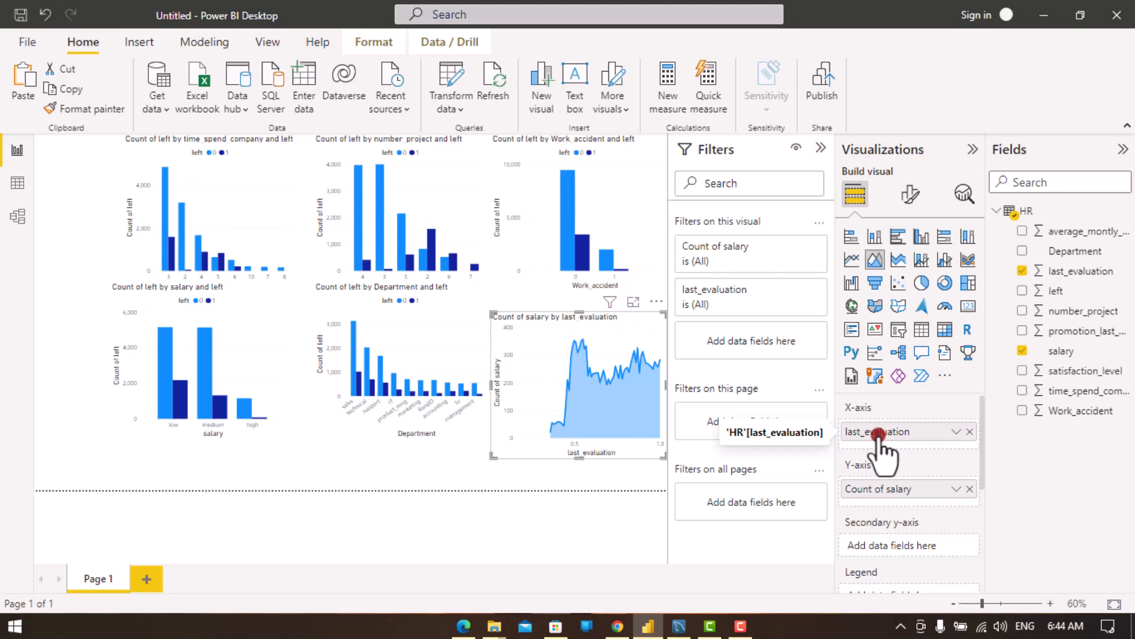
pyautogui.moveTo(878, 433); pyautogui.dragTo(806, 436)
pyautogui.moveTo(869, 488); pyautogui.dragTo(942, 419)
# Step: Add the left field to the area chart and move it from Small multiples to Legend
pyautogui.scroll(2, 944, 398)
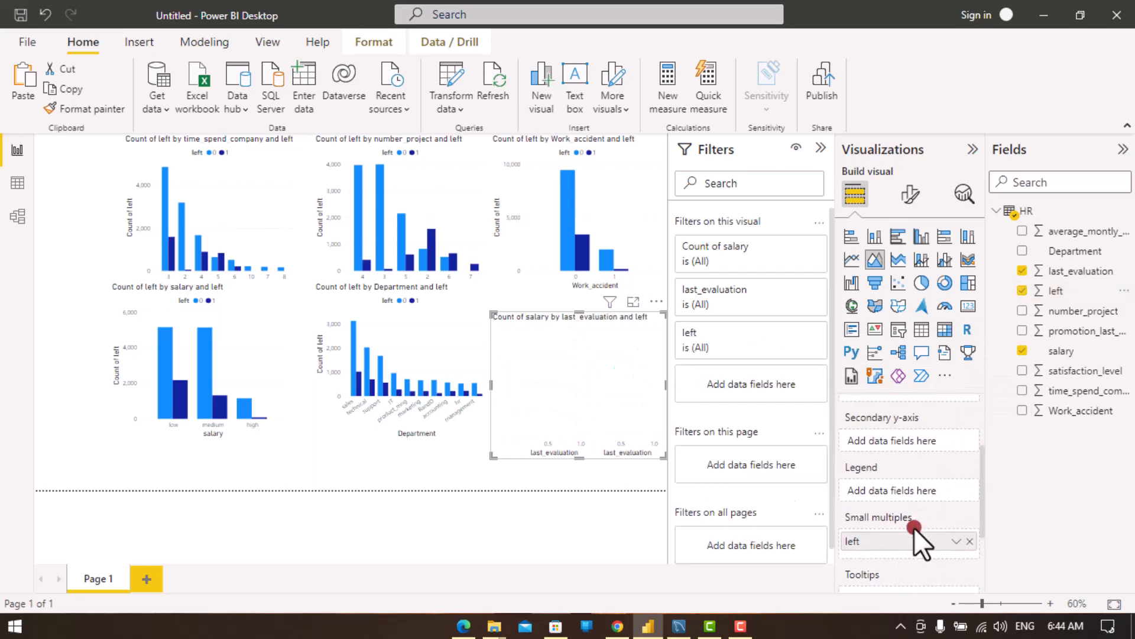
pyautogui.moveTo(914, 527); pyautogui.dragTo(905, 481)
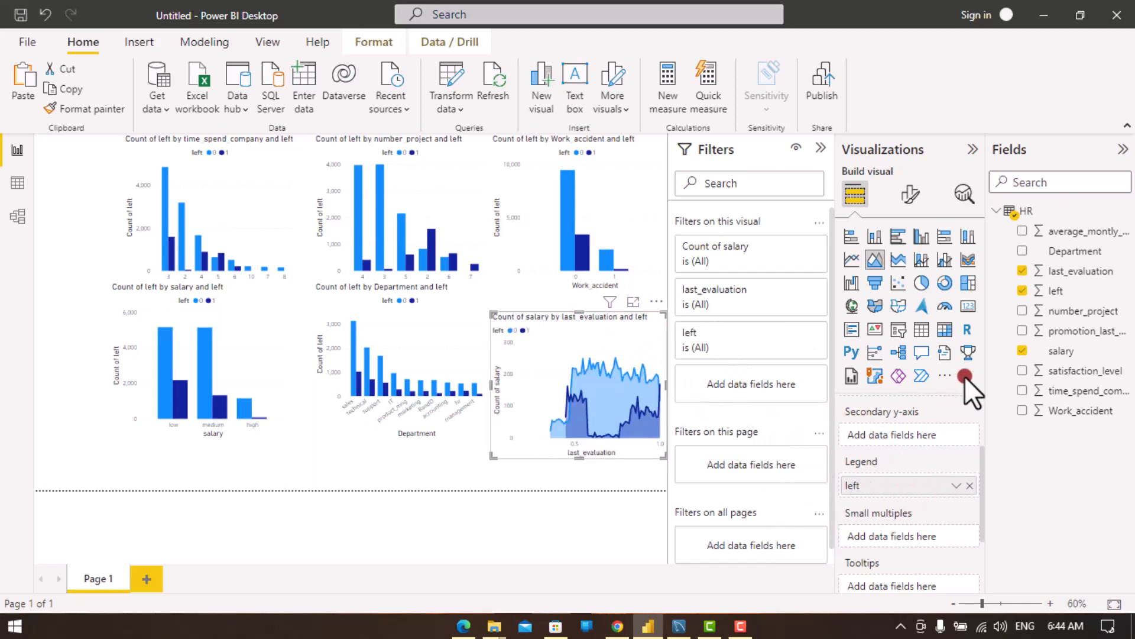
# Step: Use Count as the aggregation for salary on the area chart's Y-axis
pyautogui.scroll(3, 940, 450)
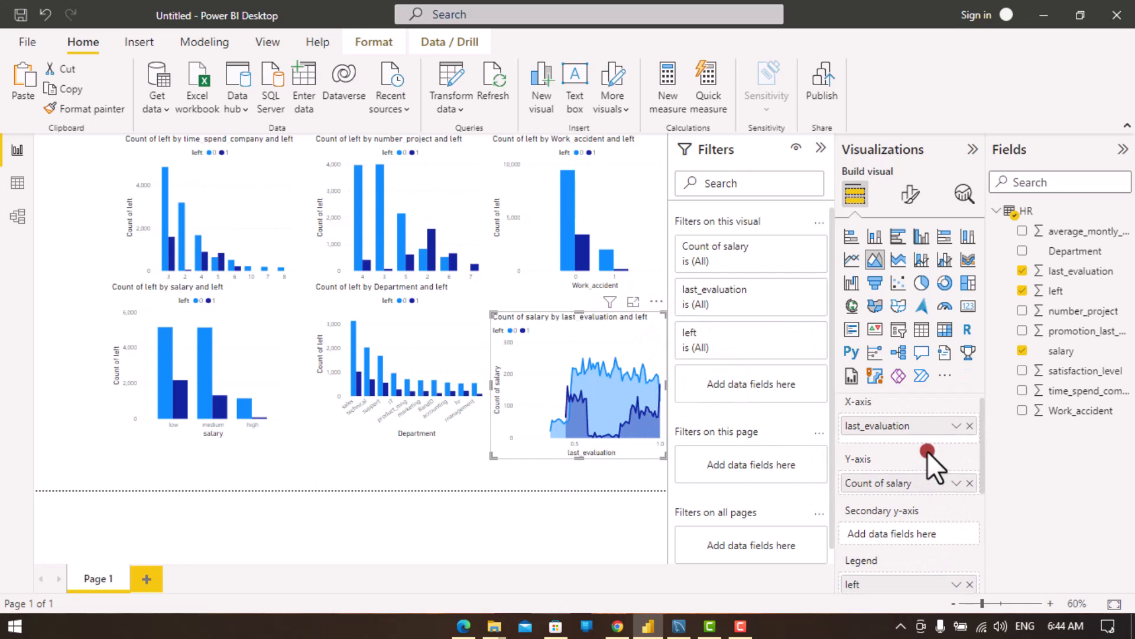
pyautogui.click(956, 483)
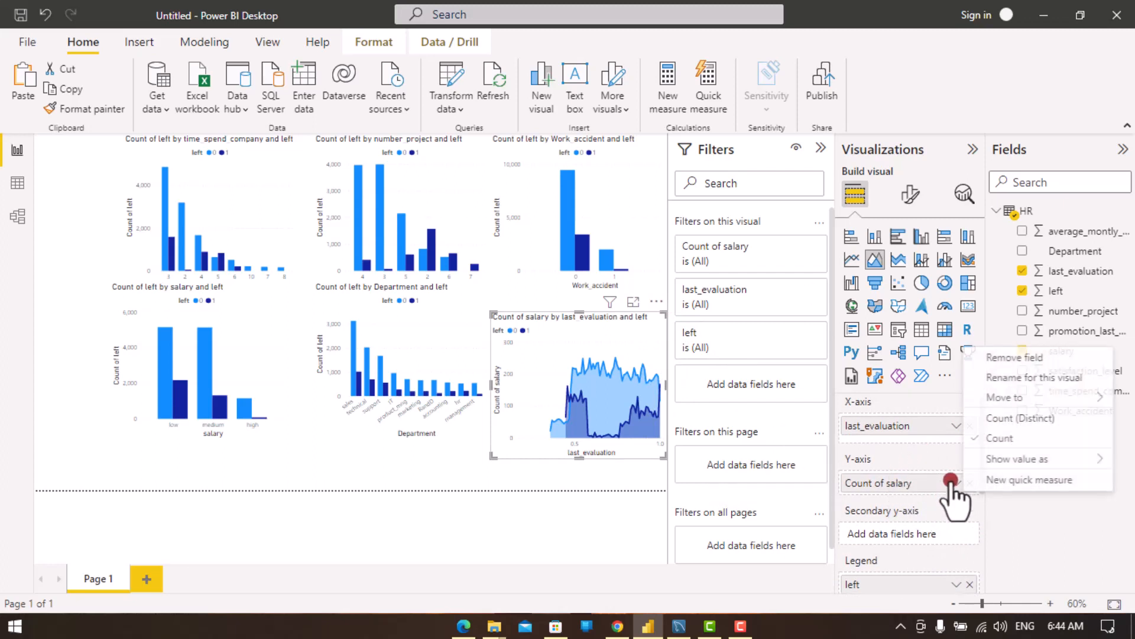
pyautogui.click(998, 438)
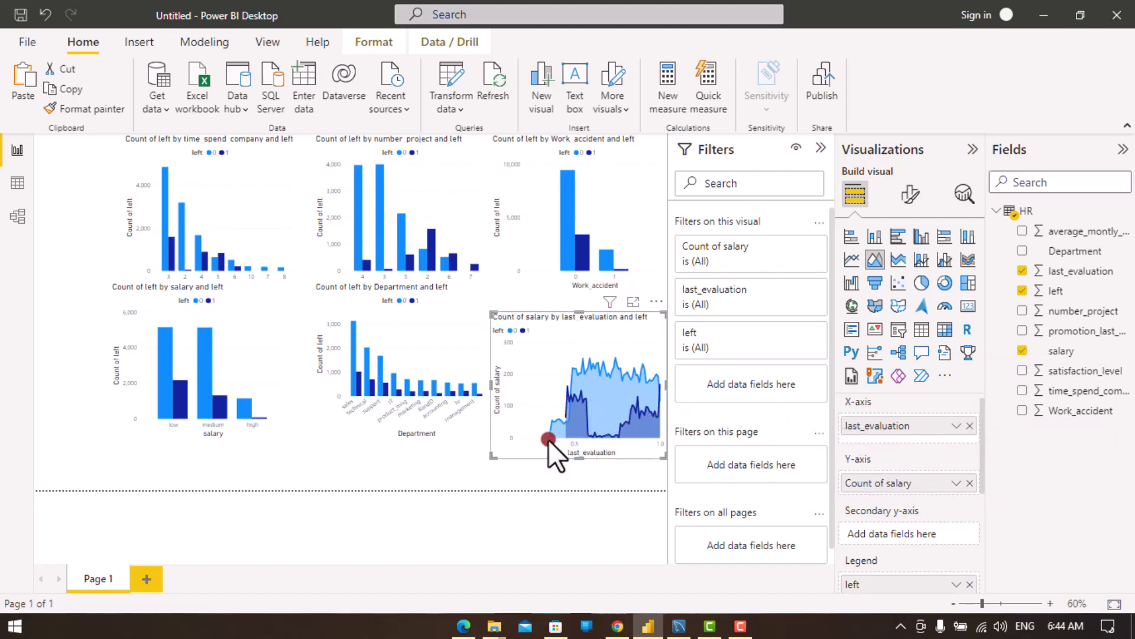
# Step: Examine the area chart's counts for both left values at low and high last_evaluation scores, clearing any highlight
pyautogui.moveTo(583, 418)
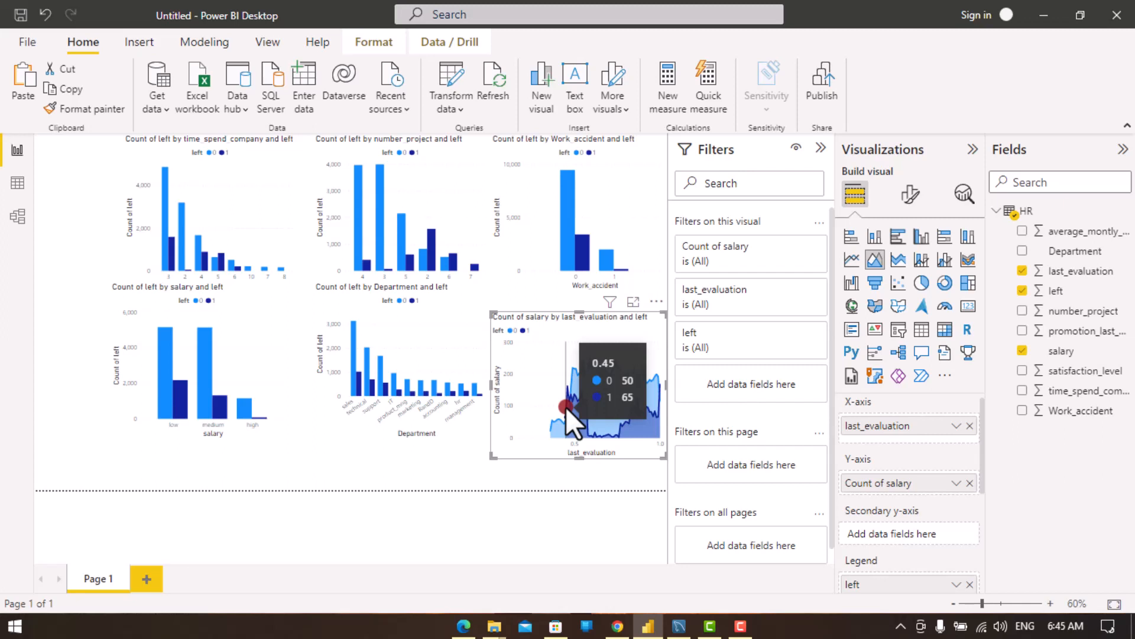
pyautogui.click(657, 391)
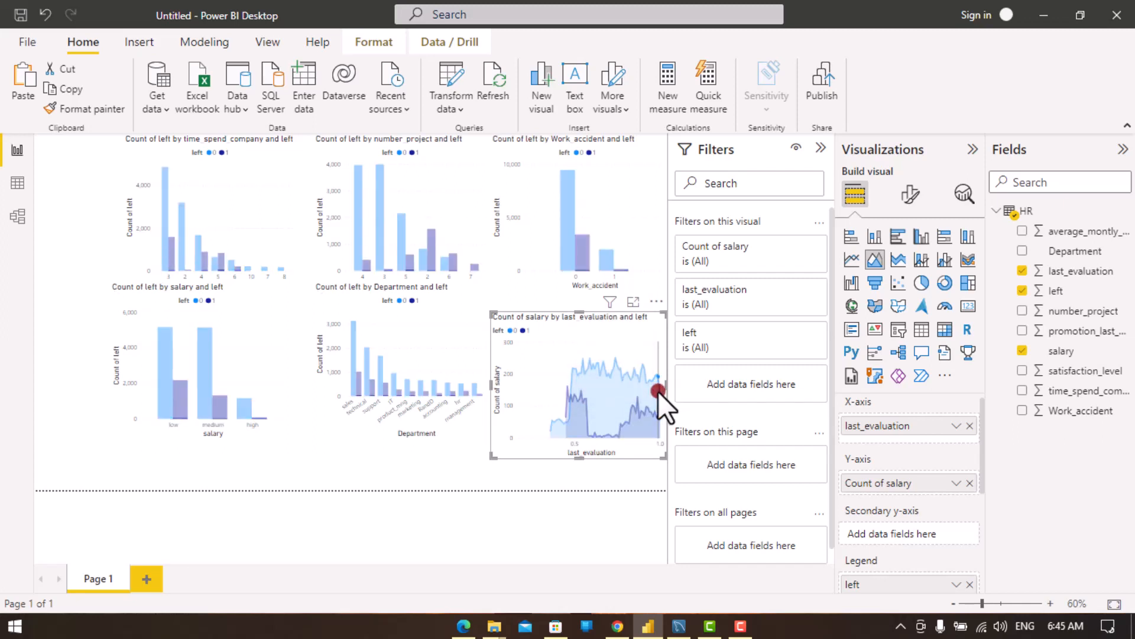
pyautogui.click(658, 391)
pyautogui.moveTo(659, 377)
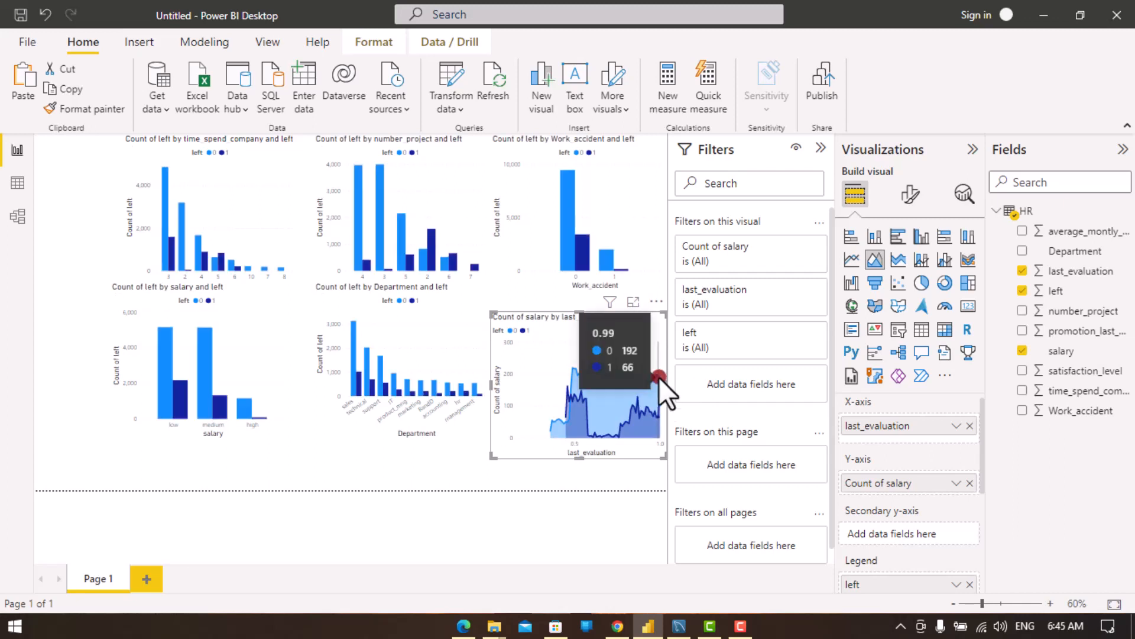